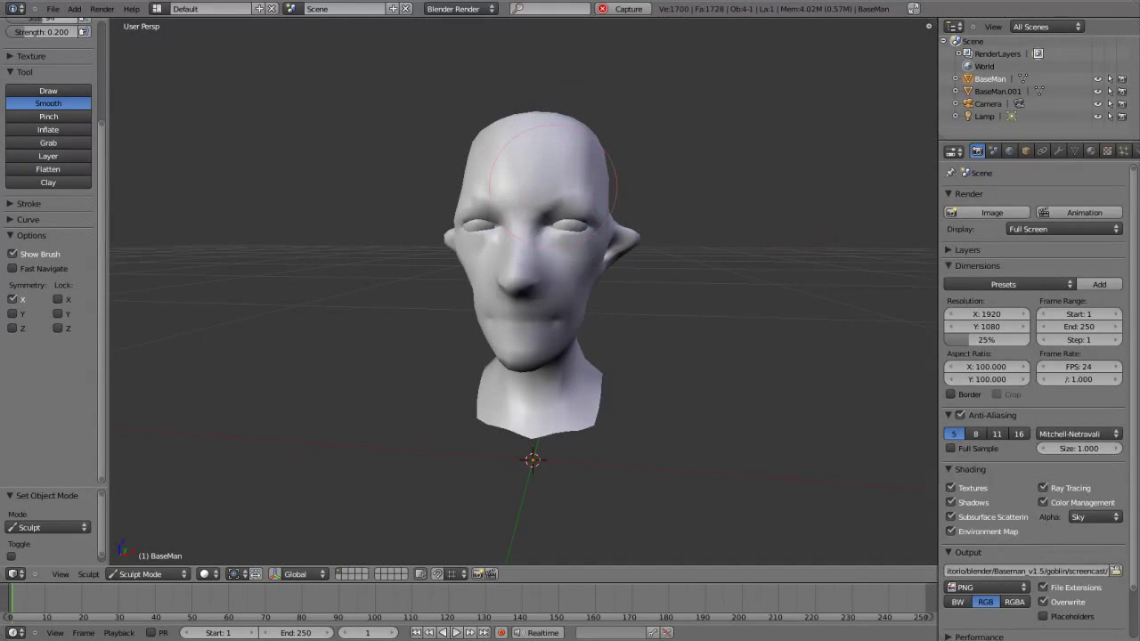
- Give the BaseMan head a Multires modifier subdivided to level 2
left_click(986, 212)
left_click(784, 385)
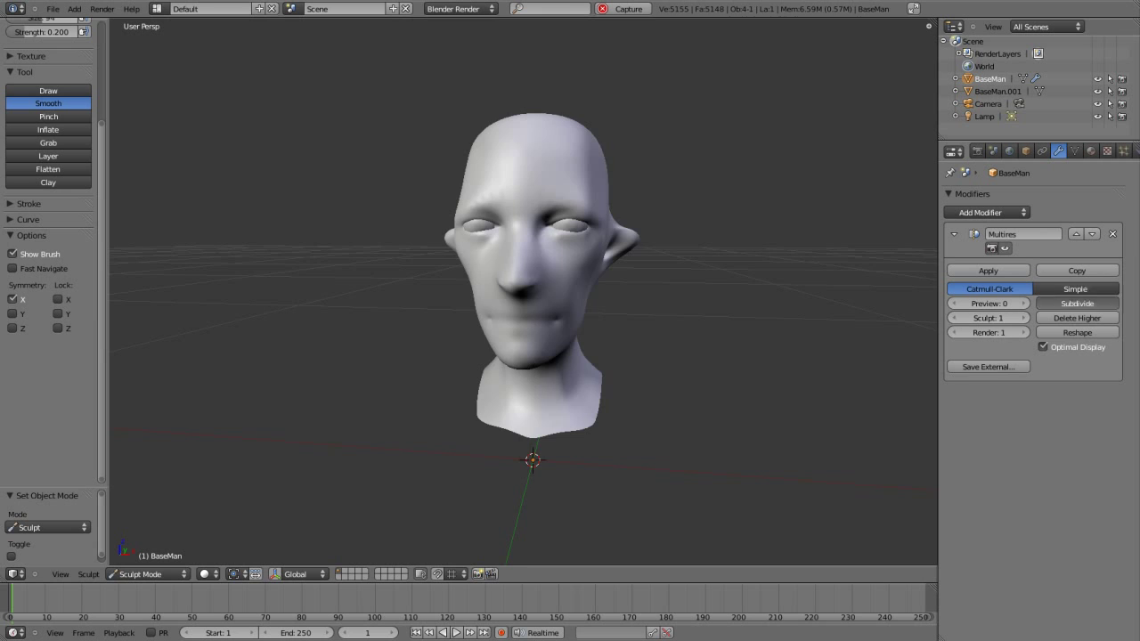
left_click(1076, 303)
- Select the Clay brush (size 53, strength 0.024) from the Tool Shelf
middle_click_drag(687, 267, 152, 229)
scroll(48, 267, "up", 4)
left_click(48, 321)
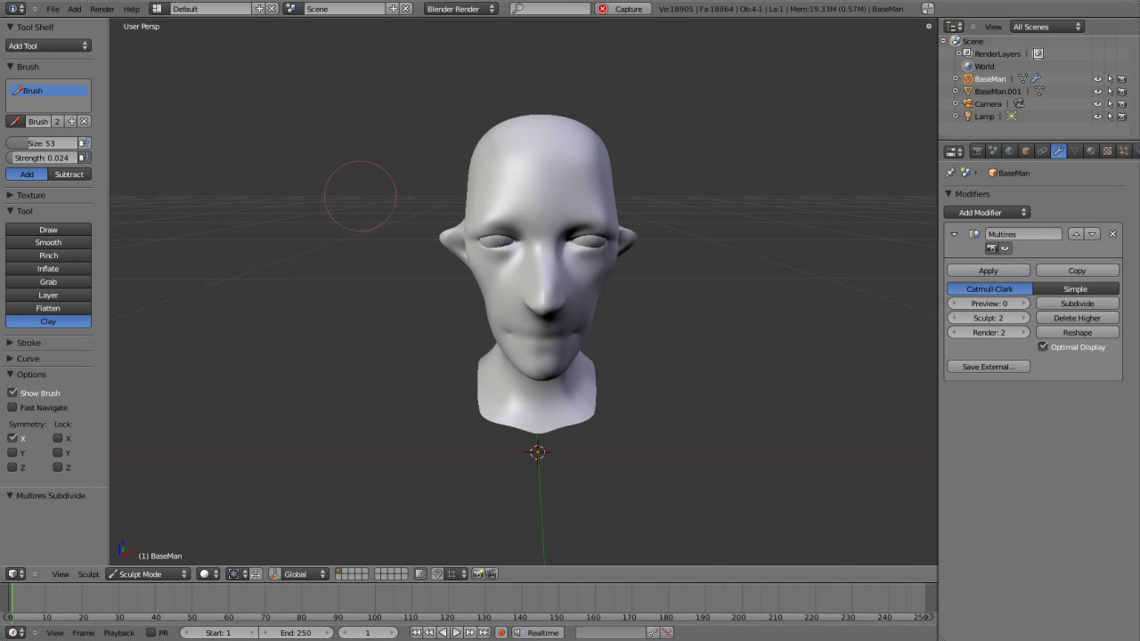
- Enlarge the Clay brush to size 22 and build up the brow ridges and cheek folds
scroll(534, 267, "up", 2)
mouse_move(534, 268)
middle_mouse_down()
mouse_move(446, 178)
mouse_move(507, 173)
mouse_move(410, 204)
mouse_move(452, 235)
middle_mouse_up()
mouse_move(522, 182)
middle_mouse_down()
mouse_move(543, 185)
mouse_move(503, 245)
mouse_move(503, 289)
middle_mouse_up()
scroll(529, 193, "up", 3)
scroll(503, 244, "up", 1)
scroll(501, 249, "up", 1)
scroll(503, 290, "down", 2)
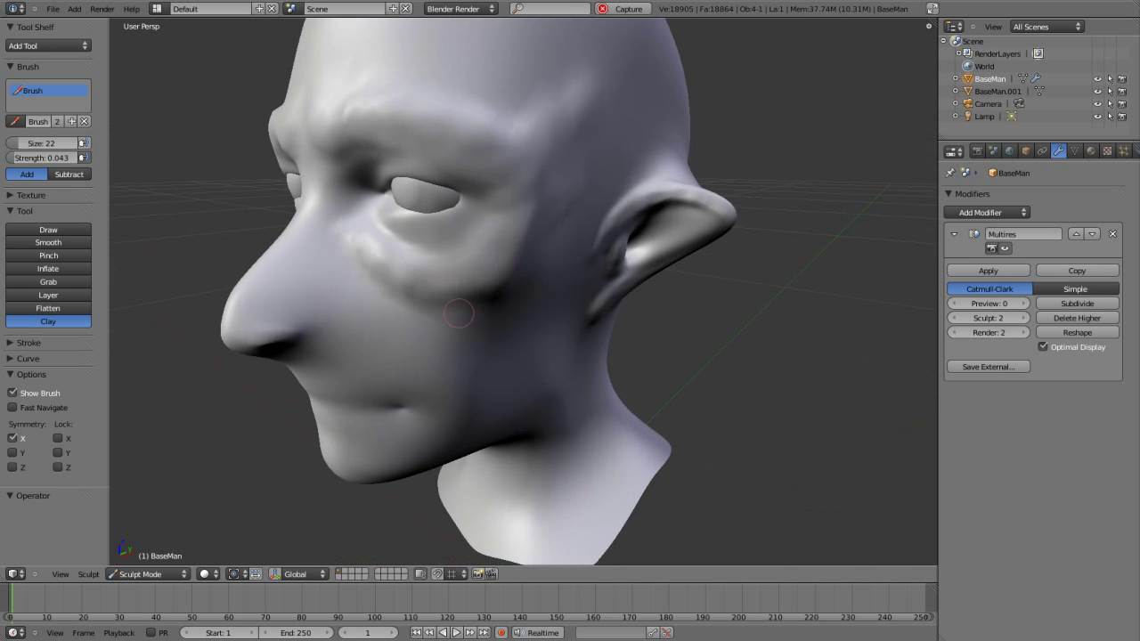
scroll(498, 293, "down", 1)
mouse_move(404, 175)
middle_mouse_down()
mouse_move(436, 178)
mouse_move(419, 191)
mouse_move(502, 168)
mouse_move(289, 242)
middle_mouse_up()
- Smooth the face, then carve the mouth line with the Draw brush at size 8
key("s")
scroll(374, 267, "down", 2)
mouse_move(374, 267)
middle_mouse_down()
mouse_move(521, 286)
mouse_move(418, 147)
mouse_move(392, 156)
middle_mouse_up()
key("x")
scroll(267, 198, "up", 3)
mouse_move(392, 290)
middle_mouse_down()
mouse_move(442, 290)
mouse_move(401, 290)
middle_mouse_up()
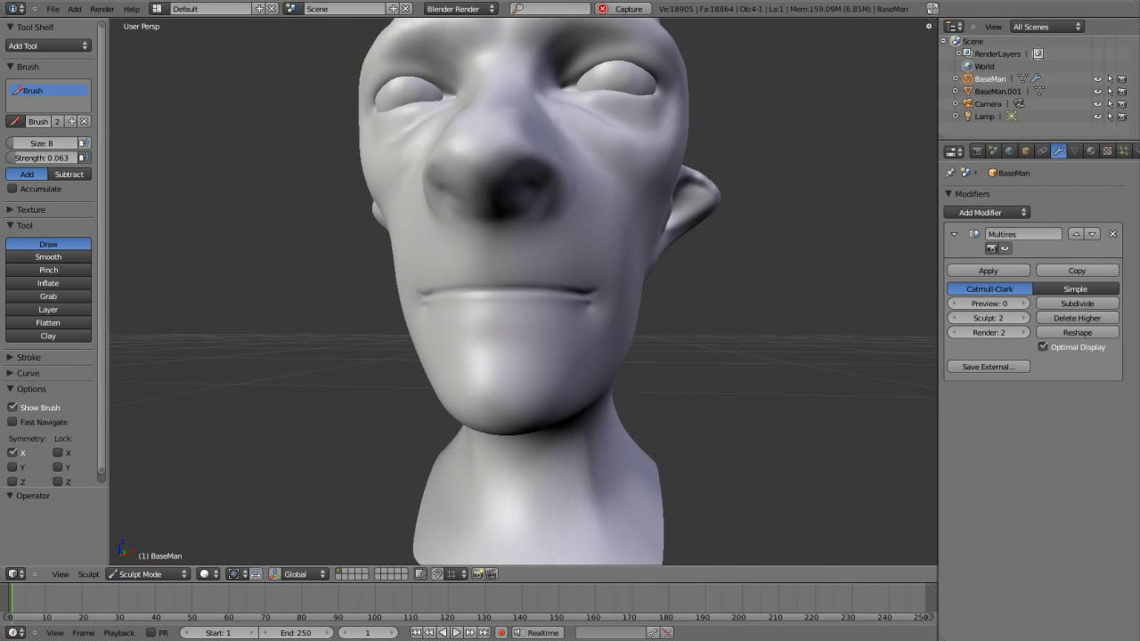
- Fill out the lips and creases with Clay at size 18, smoothing at strength 0.249
mouse_move(493, 264)
middle_mouse_down()
mouse_move(447, 273)
mouse_move(552, 312)
middle_mouse_up()
key("c")
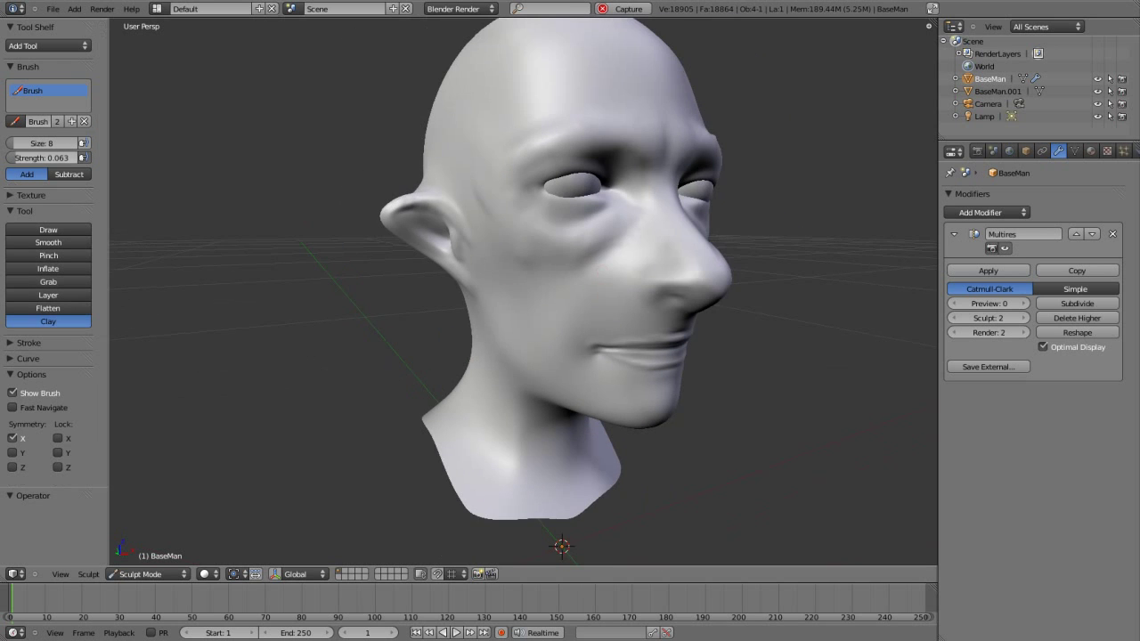
mouse_move(482, 276)
middle_mouse_down()
mouse_move(633, 248)
mouse_move(538, 175)
middle_mouse_up()
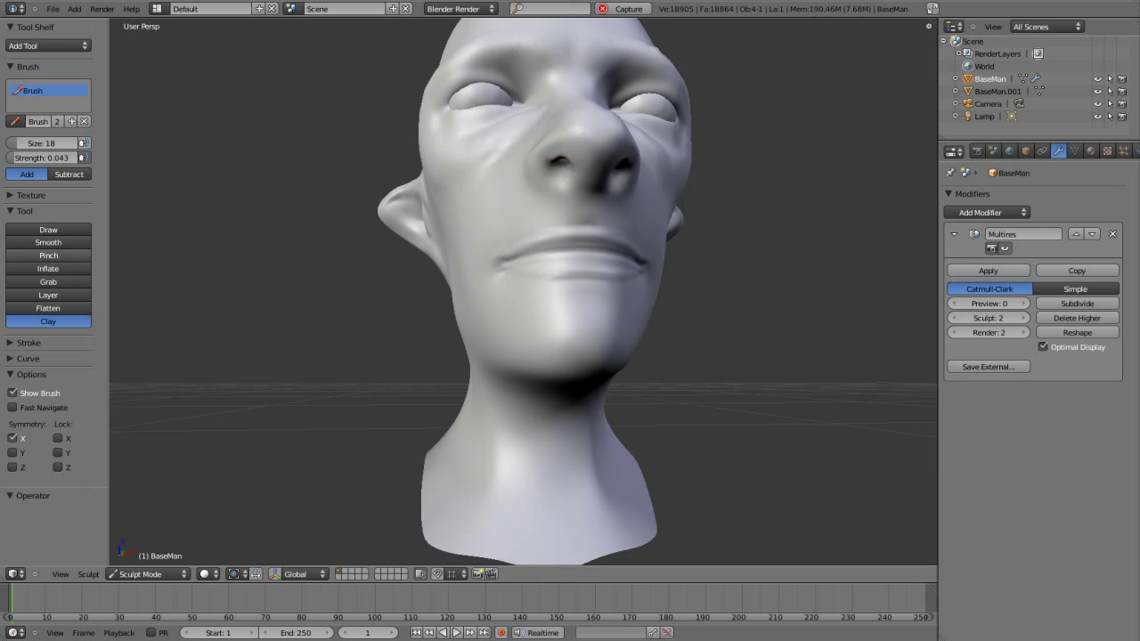
key("s")
key("c")
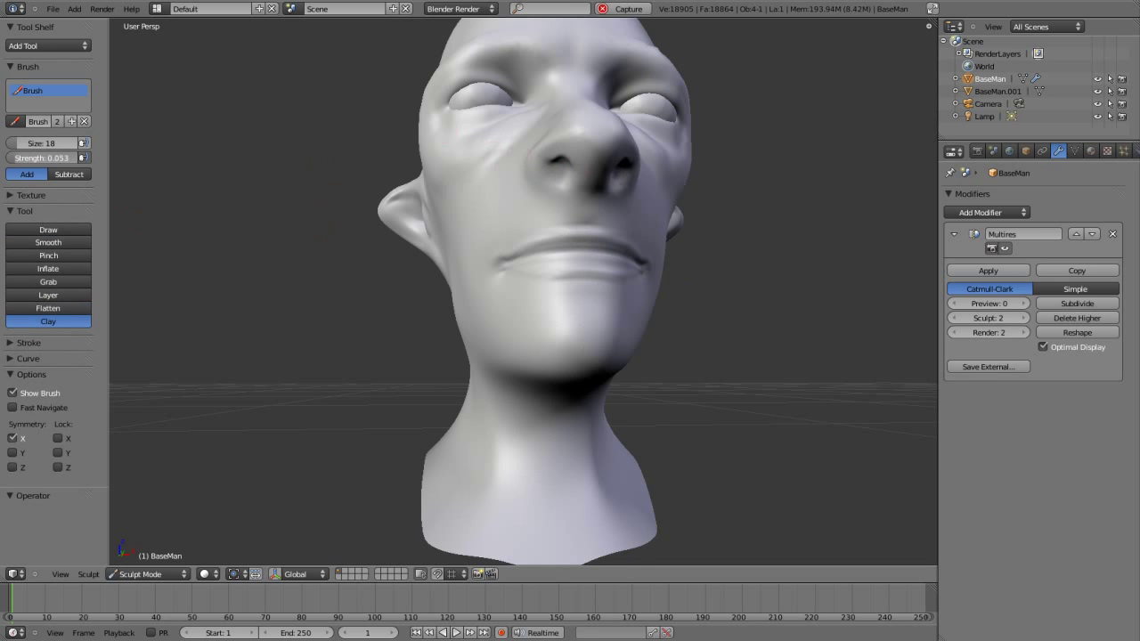
middle_click_drag(410, 205, 313, 208)
key("s")
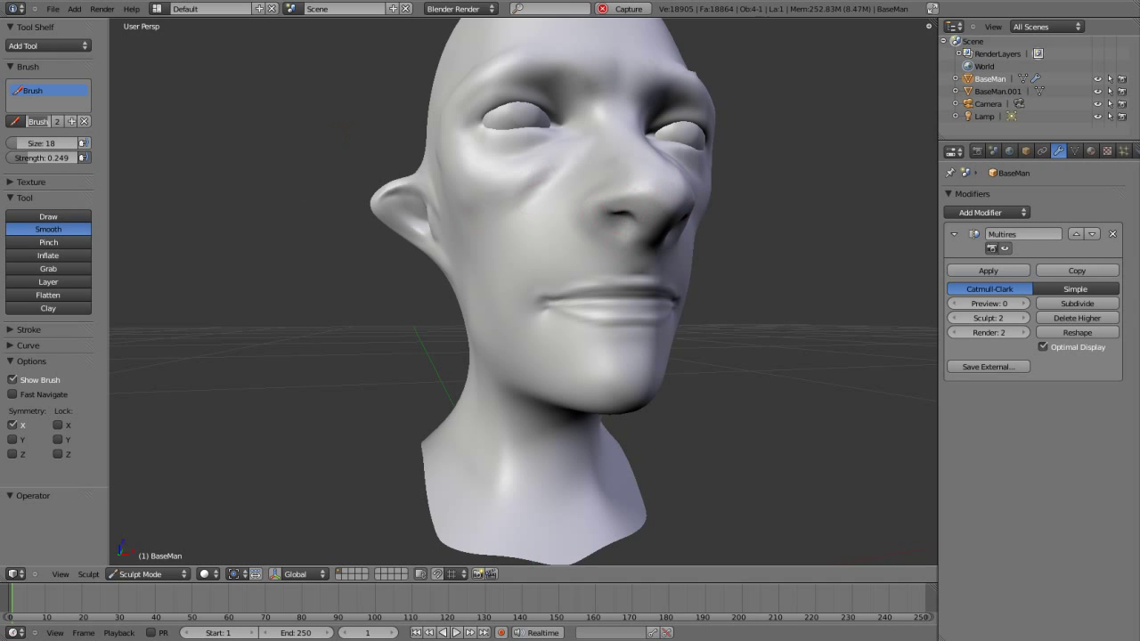
- Alternate Draw and Clay to deepen the nasolabial folds and brow creases around the eyes
key("x")
key("c")
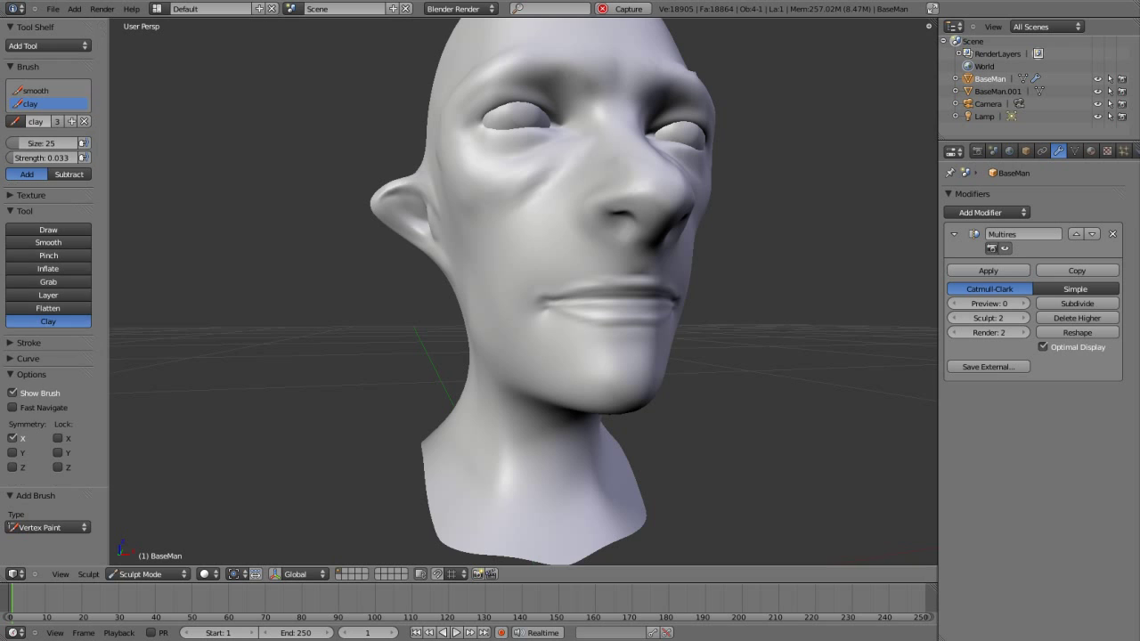
key("x")
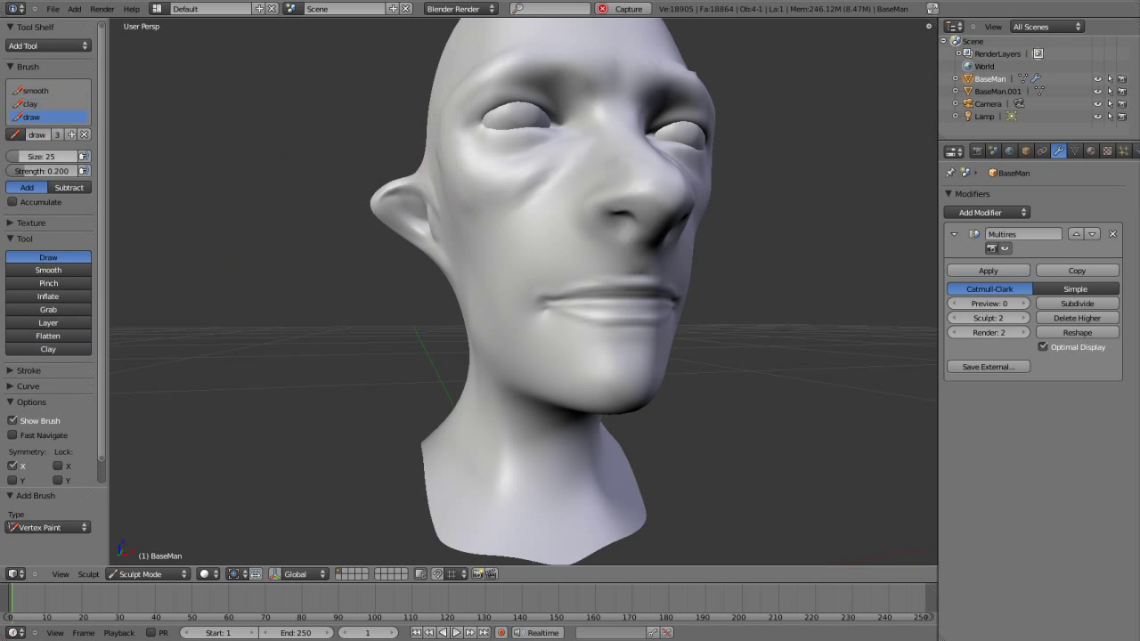
scroll(524, 291, "up", 2)
key("c")
scroll(523, 292, "down", 3)
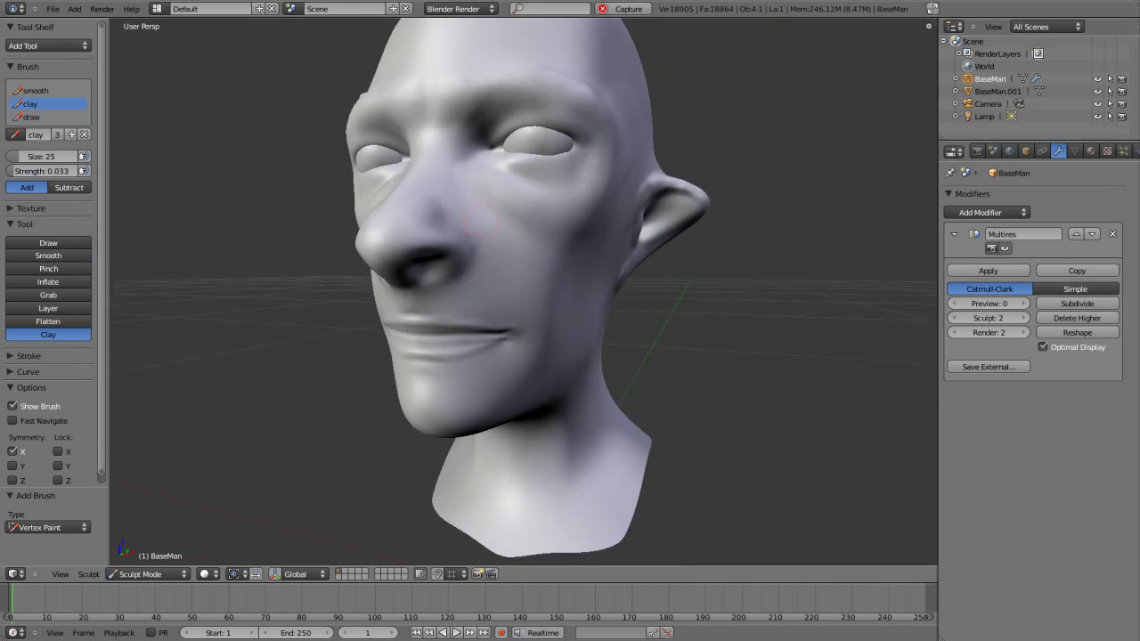
middle_click_drag(523, 291, 402, 204)
mouse_move(461, 233)
middle_mouse_down()
mouse_move(539, 260)
mouse_move(436, 263)
mouse_move(386, 214)
mouse_move(356, 218)
mouse_move(419, 223)
mouse_move(383, 223)
middle_mouse_up()
mouse_move(442, 354)
middle_mouse_down()
mouse_move(380, 190)
mouse_move(632, 245)
middle_mouse_up()
mouse_move(630, 165)
middle_mouse_down()
mouse_move(522, 97)
mouse_move(451, 258)
mouse_move(402, 303)
mouse_move(445, 374)
mouse_move(534, 454)
mouse_move(551, 490)
mouse_move(552, 427)
mouse_move(463, 414)
mouse_move(544, 400)
middle_mouse_up()
mouse_move(538, 344)
middle_mouse_down()
mouse_move(517, 419)
mouse_move(505, 358)
mouse_move(579, 356)
mouse_move(641, 374)
mouse_move(677, 349)
mouse_move(508, 148)
middle_mouse_up()
- Smooth the surface and draw lines down the neck with the Draw brush
key("s")
key("d")
scroll(416, 113, "up", 3)
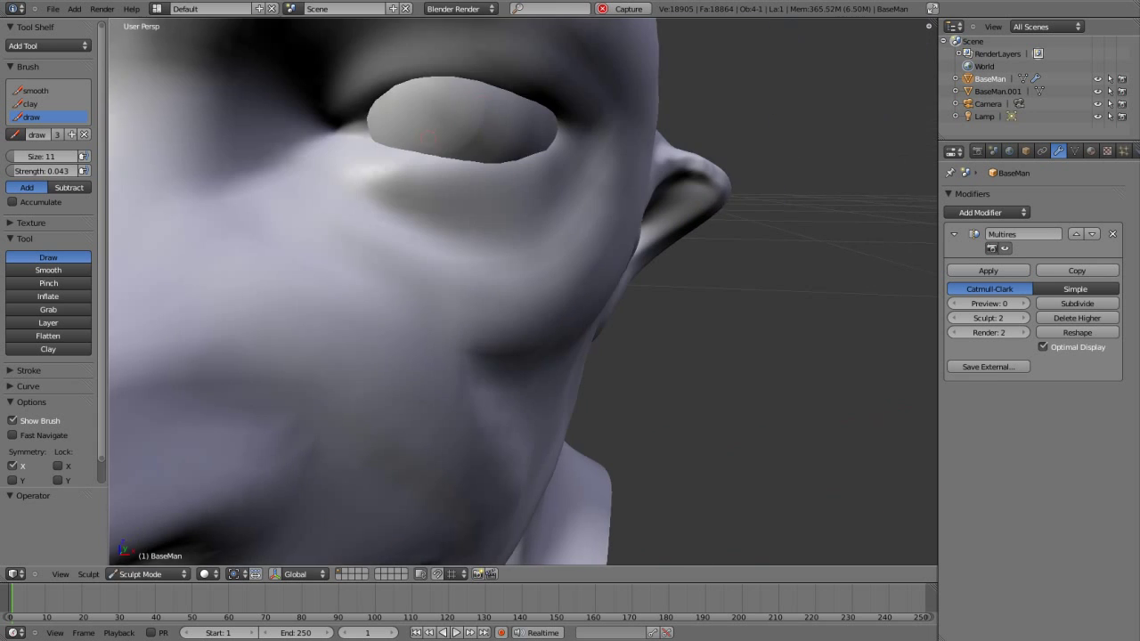
scroll(417, 112, "up", 2)
mouse_move(473, 239)
middle_mouse_down()
mouse_move(383, 267)
mouse_move(445, 285)
mouse_move(254, 341)
middle_mouse_up()
mouse_move(334, 208)
middle_mouse_down()
mouse_move(676, 178)
mouse_move(534, 213)
mouse_move(463, 178)
mouse_move(418, 178)
mouse_move(552, 183)
mouse_move(232, 196)
mouse_move(680, 238)
middle_mouse_up()
key("s")
- Shape the cheek wrinkles and inner ear with the Clay brush at size 25
middle_click_drag(441, 200, 356, 254)
key("c")
scroll(352, 294, "up", 3)
scroll(334, 360, "up", 3)
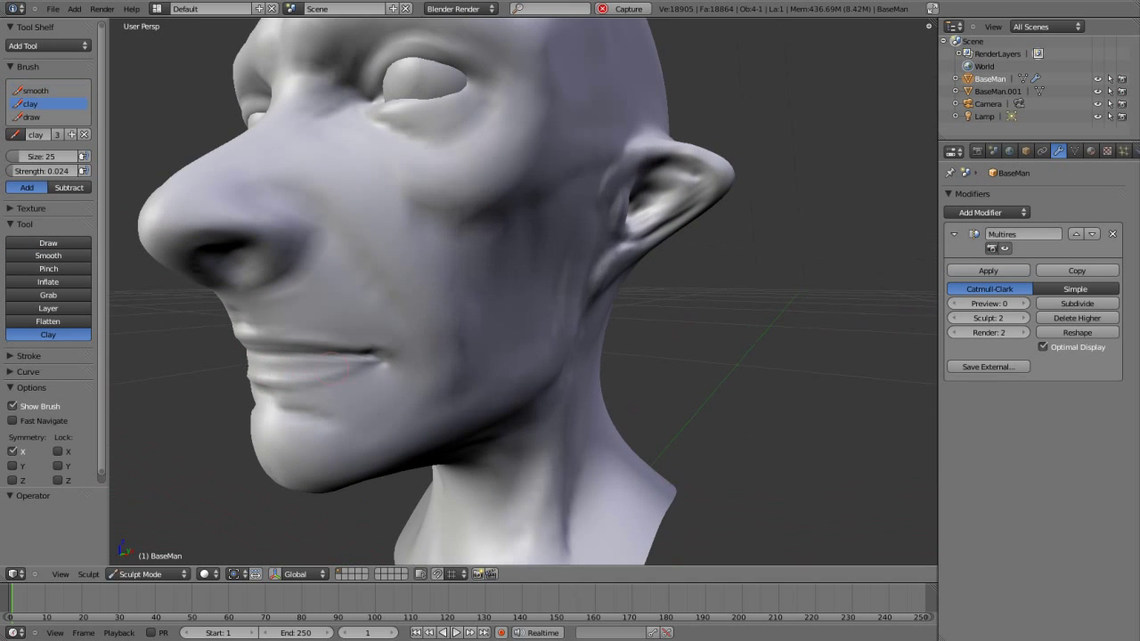
mouse_move(251, 363)
middle_mouse_down()
mouse_move(294, 361)
mouse_move(240, 359)
mouse_move(187, 276)
mouse_move(489, 311)
middle_mouse_up()
scroll(267, 285, "down", 4)
scroll(305, 279, "down", 2)
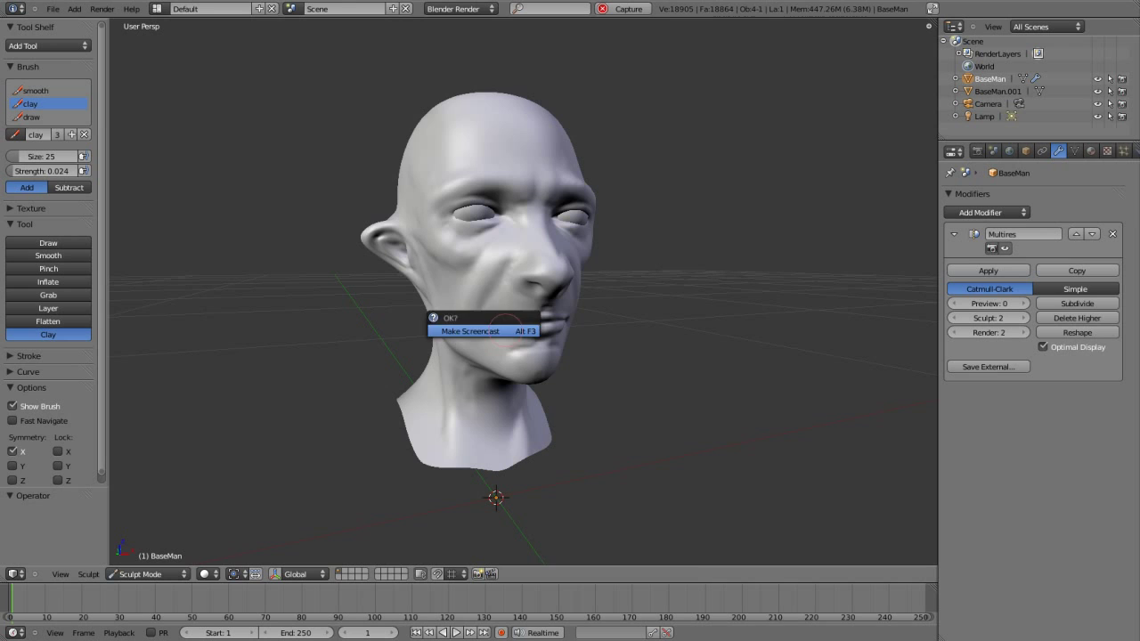
- Add a new Draw brush, then use Grab to pull the ear folds deeper
key("n")
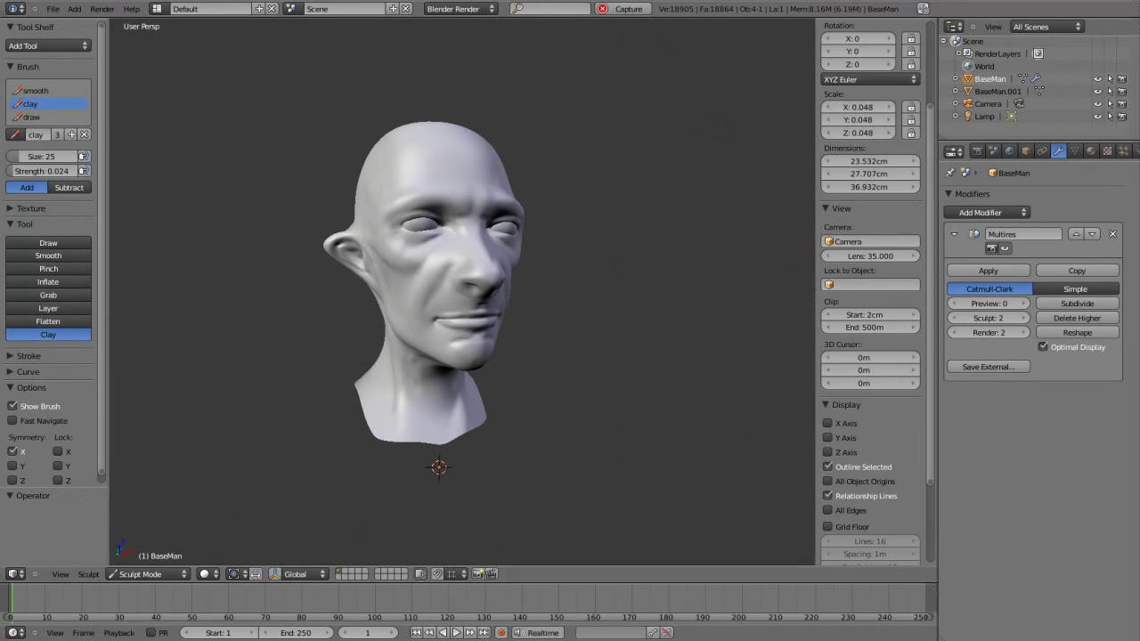
key("n")
key("x")
type("grab")
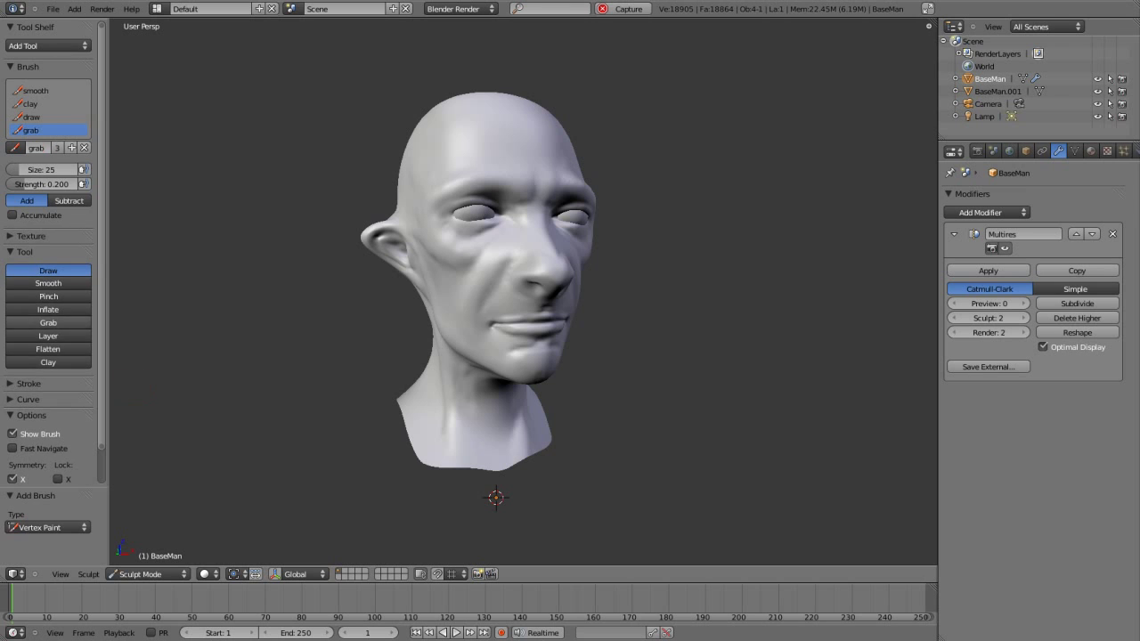
key("g")
mouse_move(502, 308)
middle_mouse_down()
mouse_move(407, 178)
mouse_move(279, 234)
mouse_move(400, 243)
mouse_move(597, 191)
mouse_move(668, 242)
mouse_move(431, 219)
mouse_move(669, 140)
mouse_move(376, 217)
mouse_move(434, 221)
mouse_move(376, 217)
mouse_move(348, 254)
mouse_move(418, 249)
mouse_move(275, 127)
mouse_move(374, 178)
middle_mouse_up()
- Smooth and lay Clay creases along the cheek and jaw
key("s")
key("c")
scroll(525, 191, "up", 4)
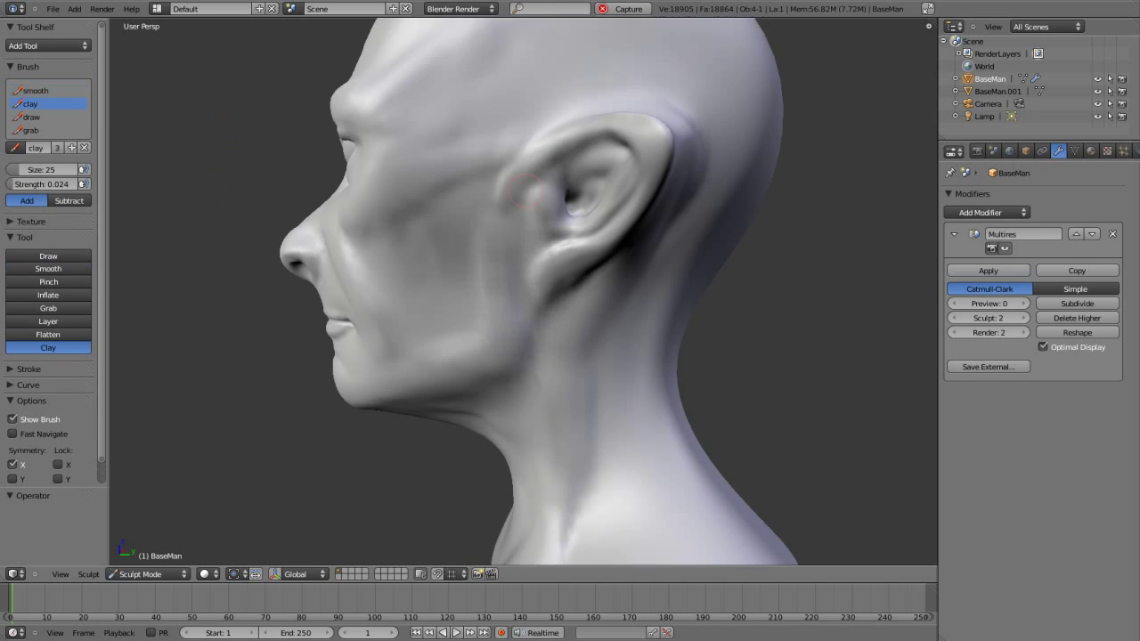
scroll(525, 192, "up", 1)
middle_click_drag(672, 89, 631, 107)
scroll(631, 107, "down", 5)
scroll(631, 106, "up", 4)
- Smooth the head, then subdivide the Multires modifier to sculpt level 3
key("s")
middle_click_drag(463, 191, 267, 196)
left_click(1077, 302)
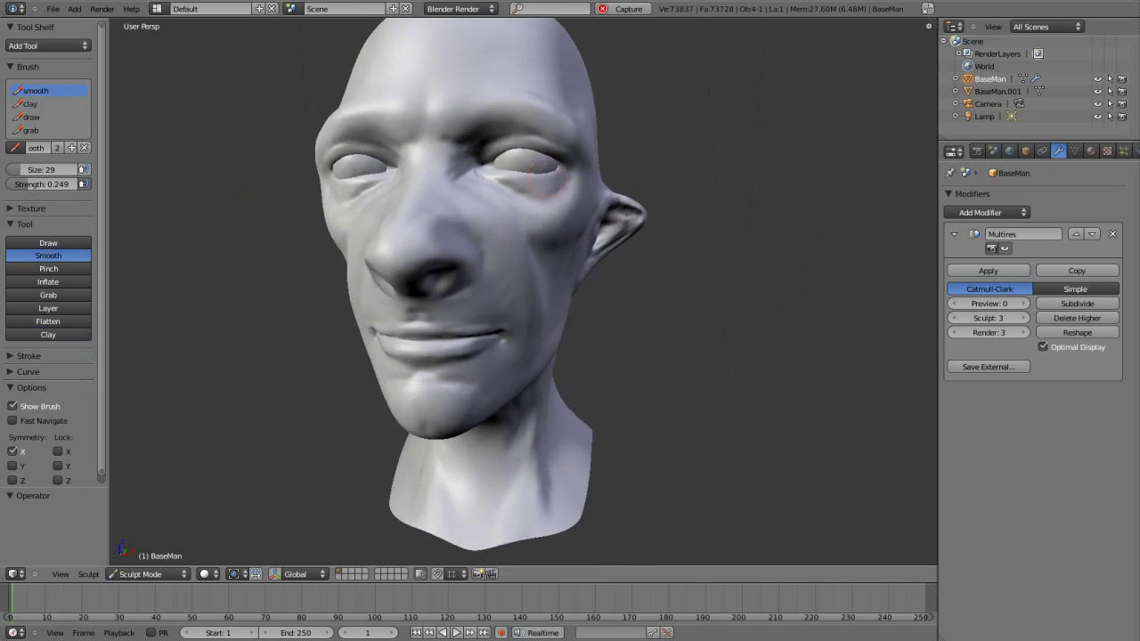
- Draw fine wrinkles around the eyes, nose and mouth with the Draw brush at size 11
key("d")
middle_click_drag(445, 267, 379, 121)
scroll(379, 121, "up", 3)
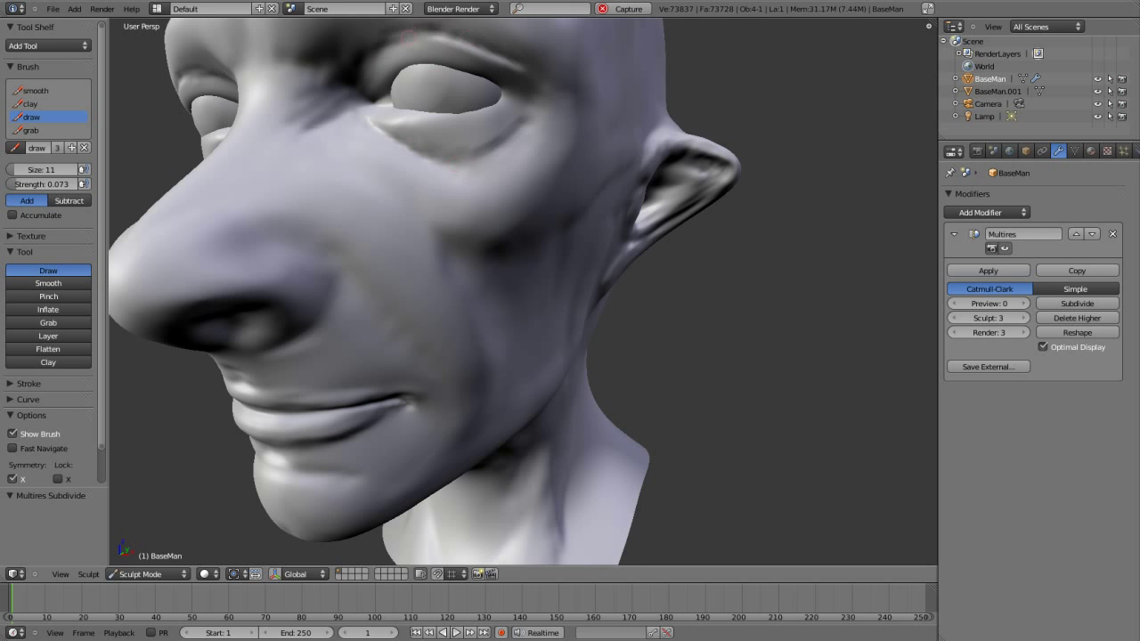
middle_click_drag(213, 151, 225, 182)
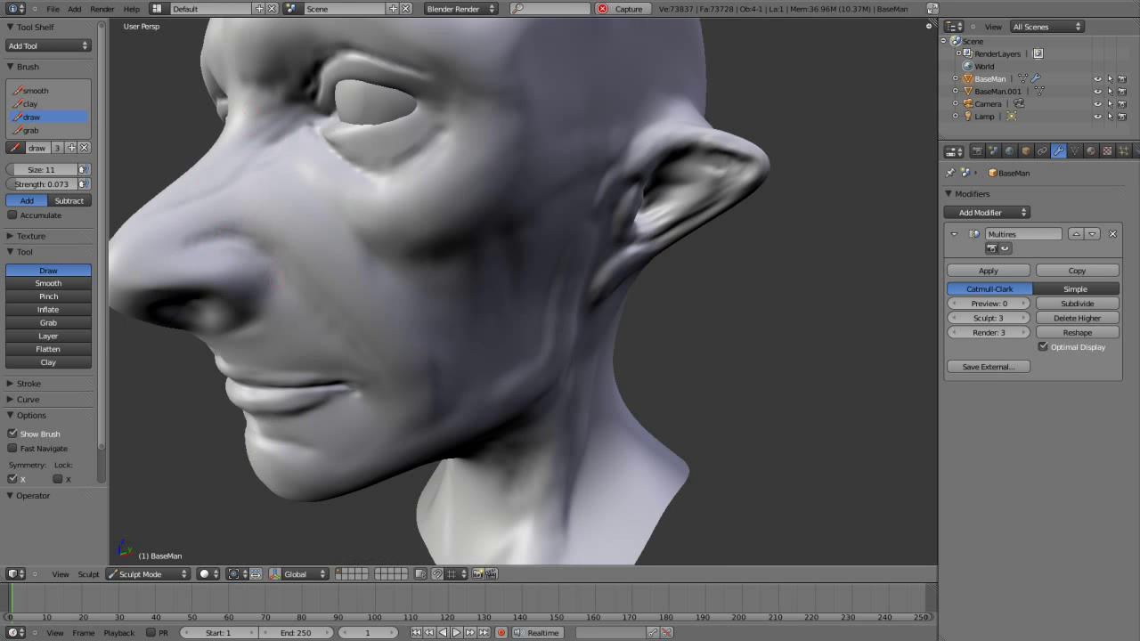
middle_click_drag(274, 278, 145, 223)
middle_click_drag(426, 246, 469, 69)
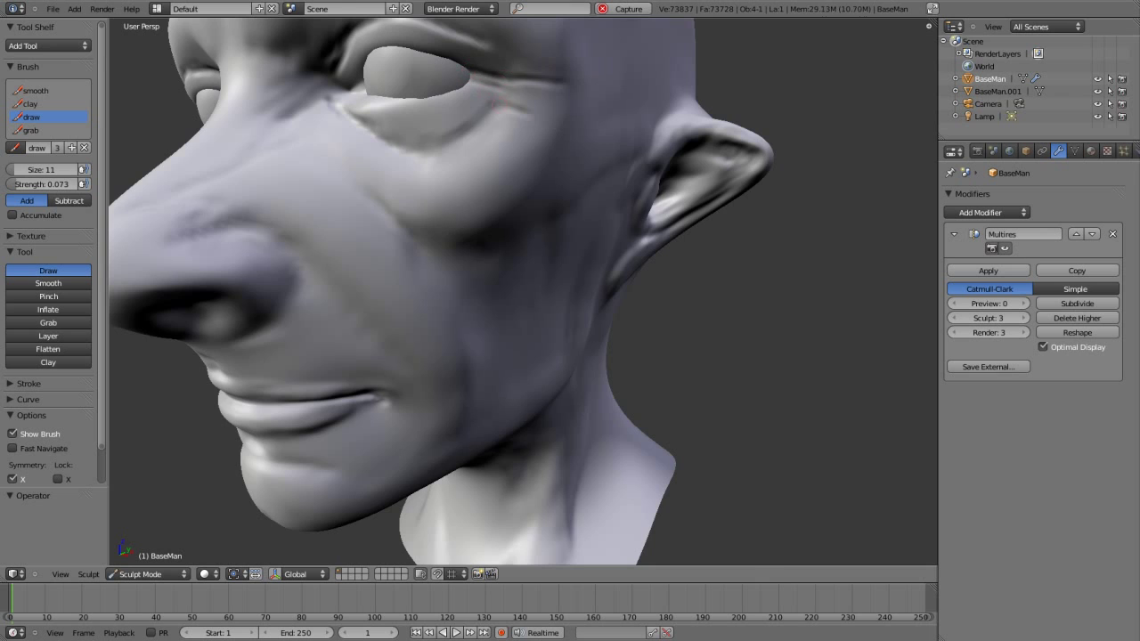
middle_click_drag(356, 267, 463, 258)
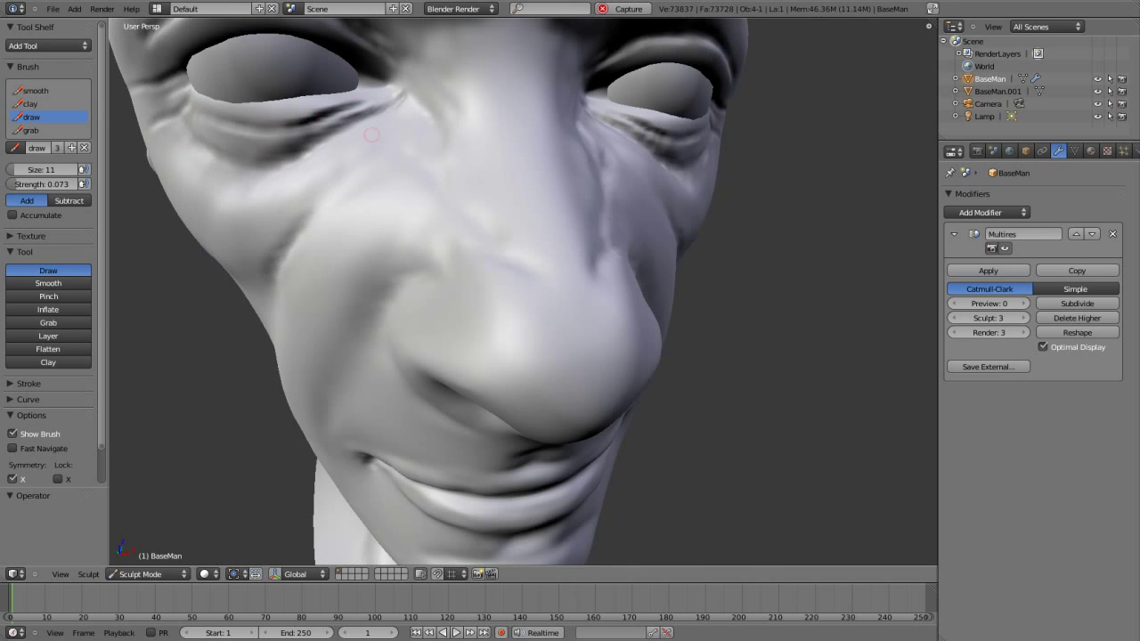
scroll(371, 134, "down", 4)
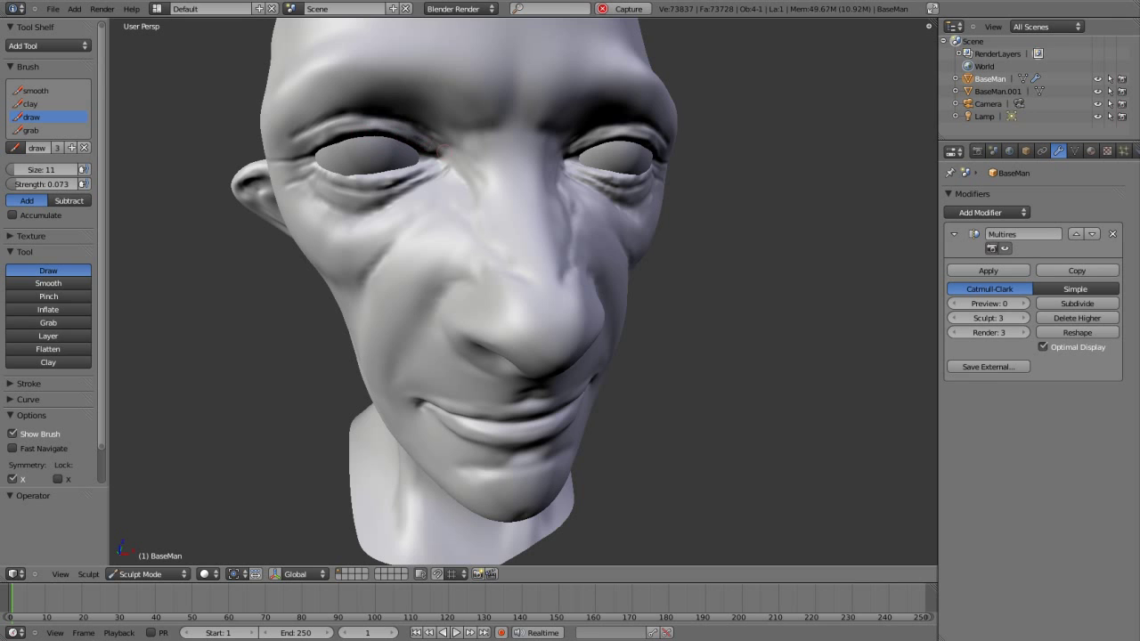
middle_click_drag(515, 118, 503, 557)
middle_click_drag(504, 197, 420, 322)
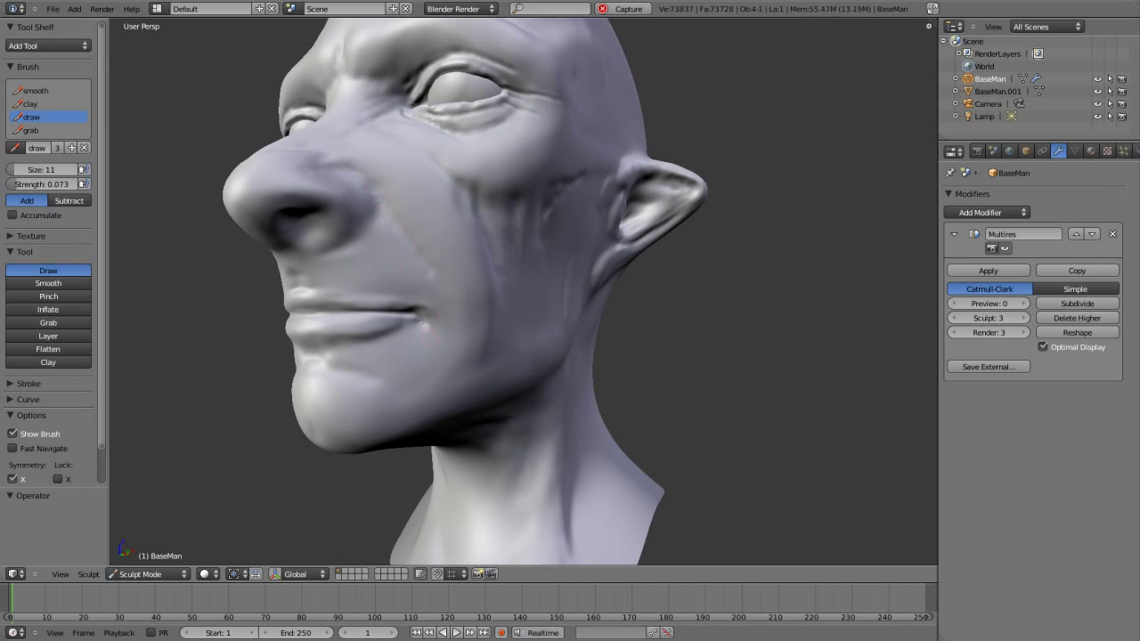
mouse_move(365, 252)
middle_mouse_down()
mouse_move(351, 294)
mouse_move(280, 272)
mouse_move(374, 35)
middle_mouse_up()
mouse_move(591, 216)
middle_mouse_down()
mouse_move(531, 228)
mouse_move(535, 200)
mouse_move(410, 150)
mouse_move(564, 185)
mouse_move(534, 199)
mouse_move(512, 193)
mouse_move(552, 205)
mouse_move(492, 184)
mouse_move(552, 205)
middle_mouse_up()
- Carve dark creases inside the ear and fine lines on the cheek and neck
scroll(492, 184, "up", 2)
scroll(552, 204, "up", 1)
left_click_drag(685, 134, 753, 146)
middle_click_drag(695, 178, 356, 201)
middle_click_drag(660, 216, 623, 227)
scroll(623, 227, "up", 5)
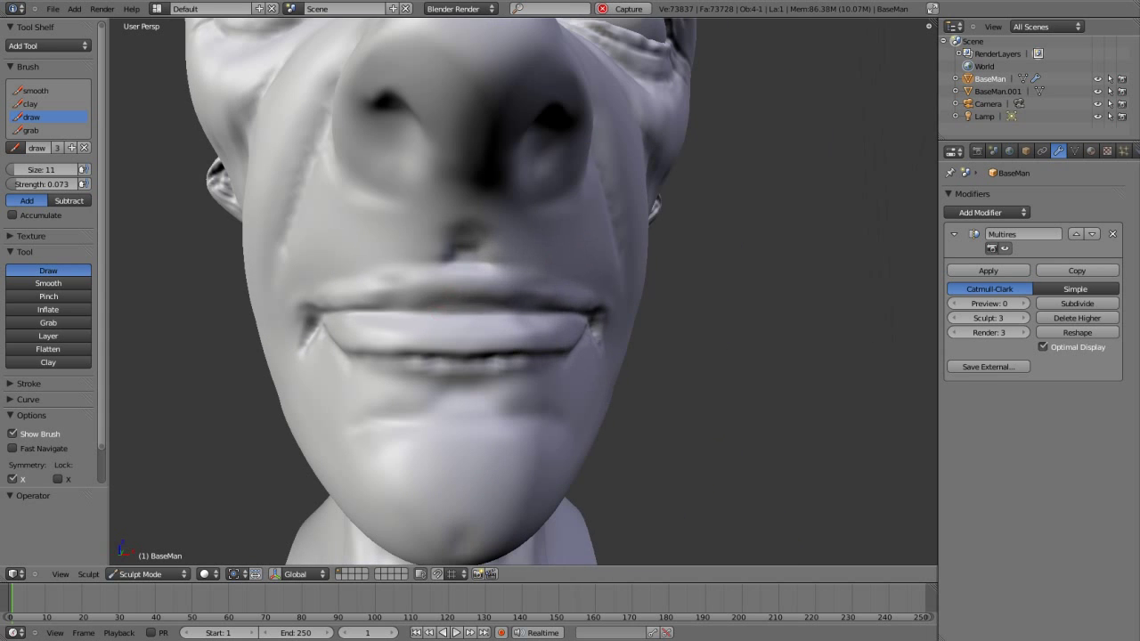
middle_click_drag(498, 294, 614, 276)
middle_click_drag(317, 393, 486, 331)
scroll(486, 331, "down", 4)
- Smooth the face and cheek from the side and around the left ear
key("s")
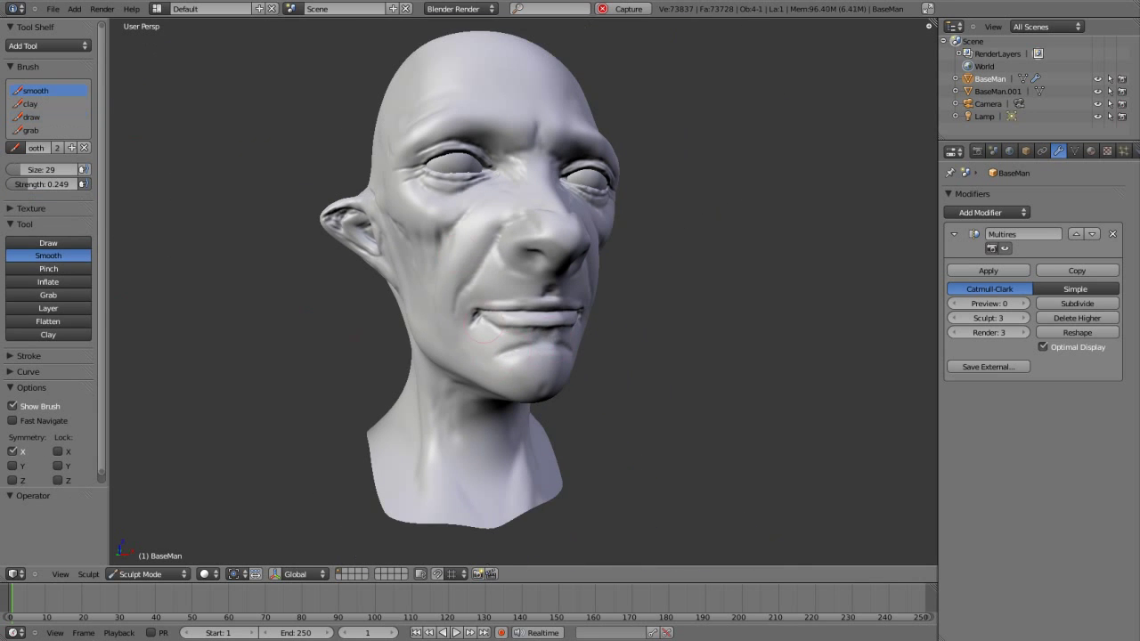
middle_click_drag(414, 276, 418, 313)
scroll(419, 314, "up", 3)
mouse_move(369, 178)
middle_mouse_down()
mouse_move(522, 465)
mouse_move(522, 534)
mouse_move(301, 176)
middle_mouse_up()
scroll(381, 169, "down", 3)
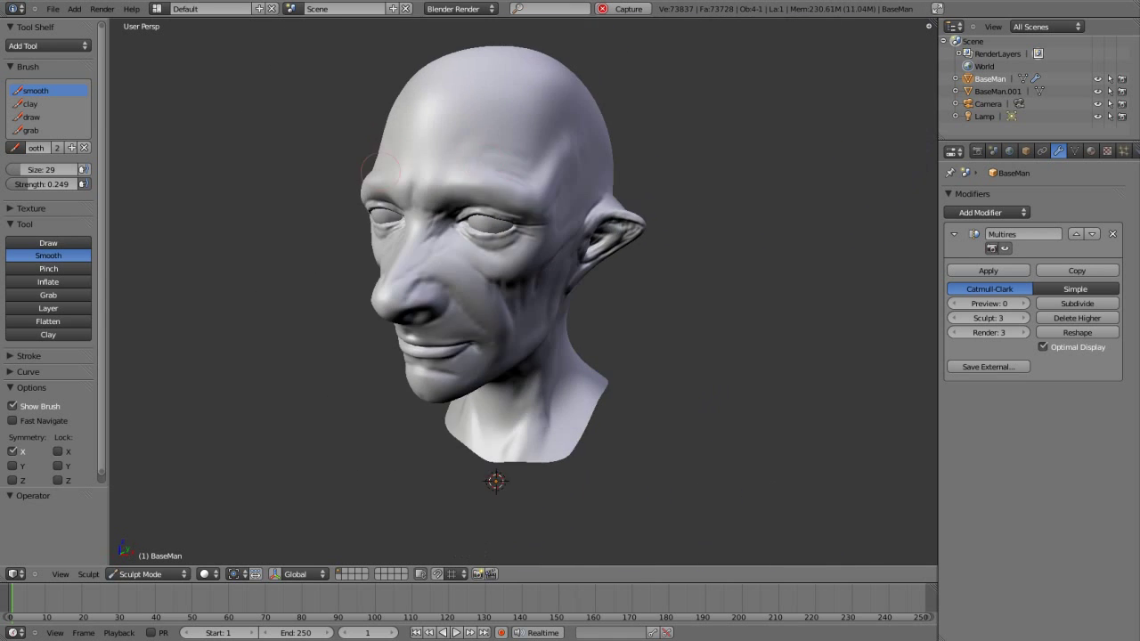
middle_click_drag(523, 294, 356, 293)
scroll(523, 294, "up", 2)
scroll(524, 294, "up", 2)
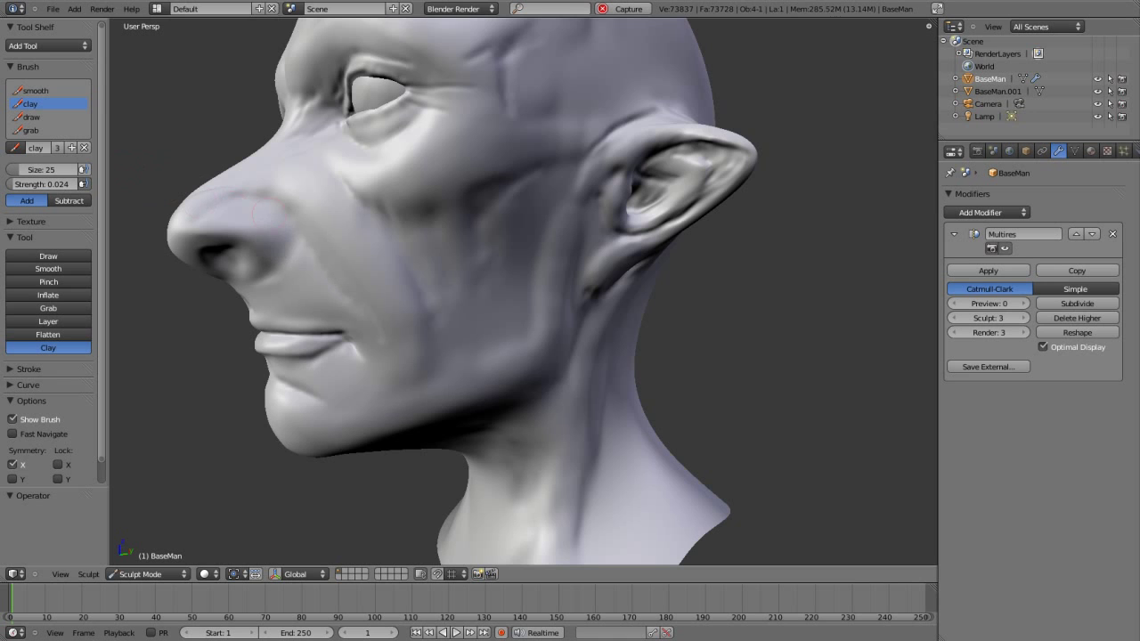
mouse_move(223, 234)
middle_mouse_down()
mouse_move(283, 233)
mouse_move(347, 205)
mouse_move(448, 130)
middle_mouse_up()
- Build up clay wrinkles and folds across the face and cheek at strength 0.039
key("s")
key("c")
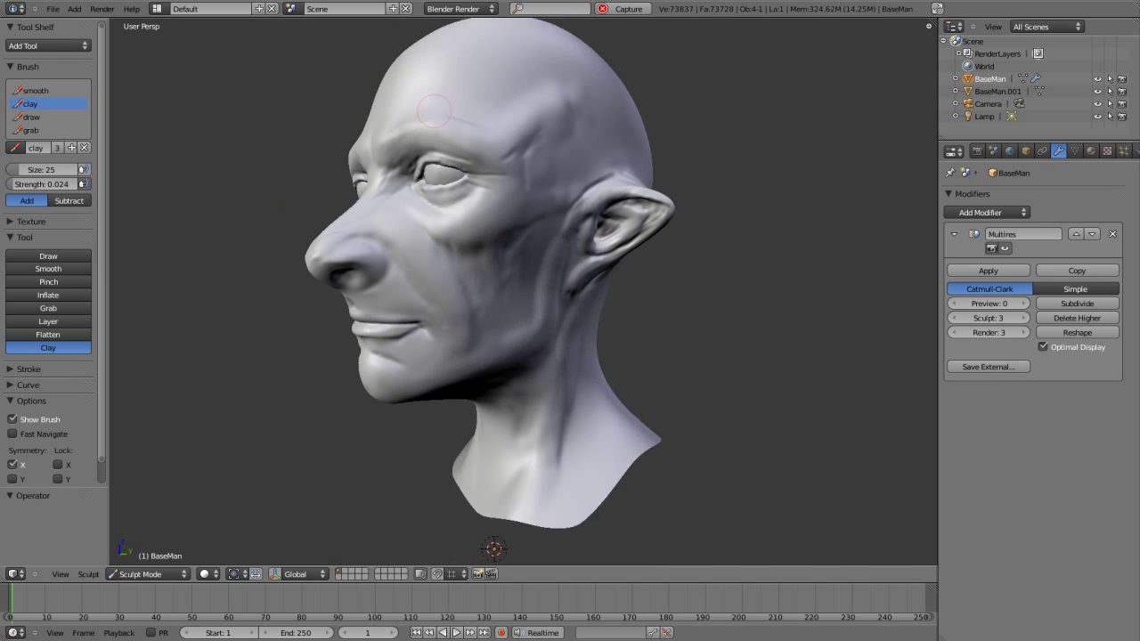
scroll(448, 130, "up", 1)
scroll(447, 130, "up", 2)
scroll(448, 130, "up", 2)
scroll(448, 130, "down", 1)
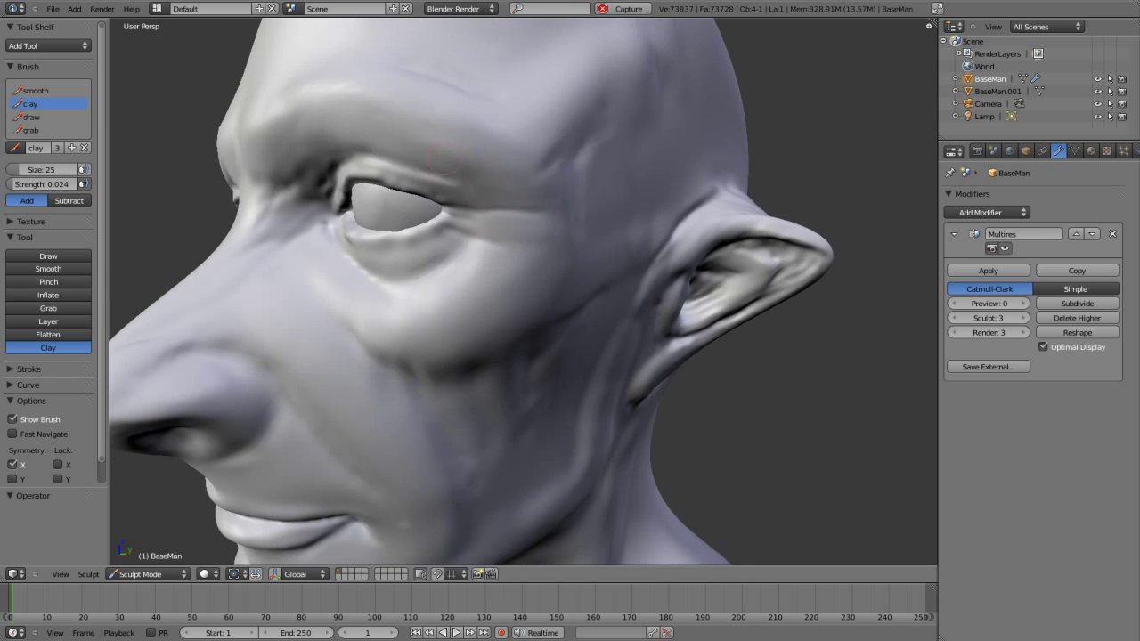
scroll(428, 152, "down", 1)
scroll(392, 195, "down", 1)
mouse_move(356, 222)
middle_mouse_down()
mouse_move(299, 272)
mouse_move(354, 288)
middle_mouse_up()
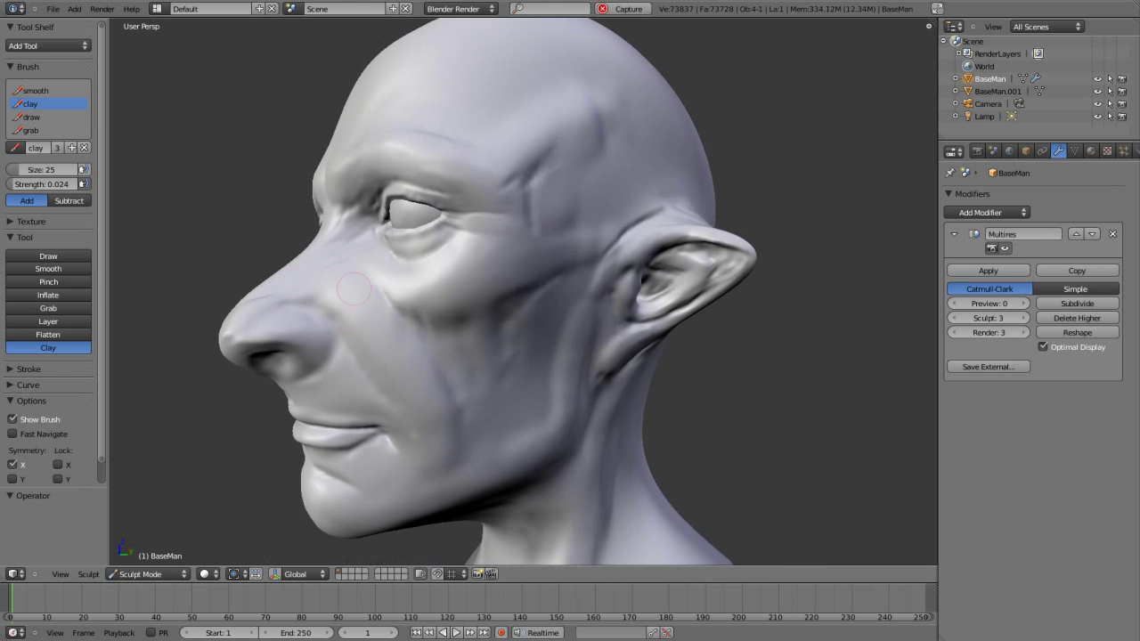
middle_click_drag(487, 356, 552, 268)
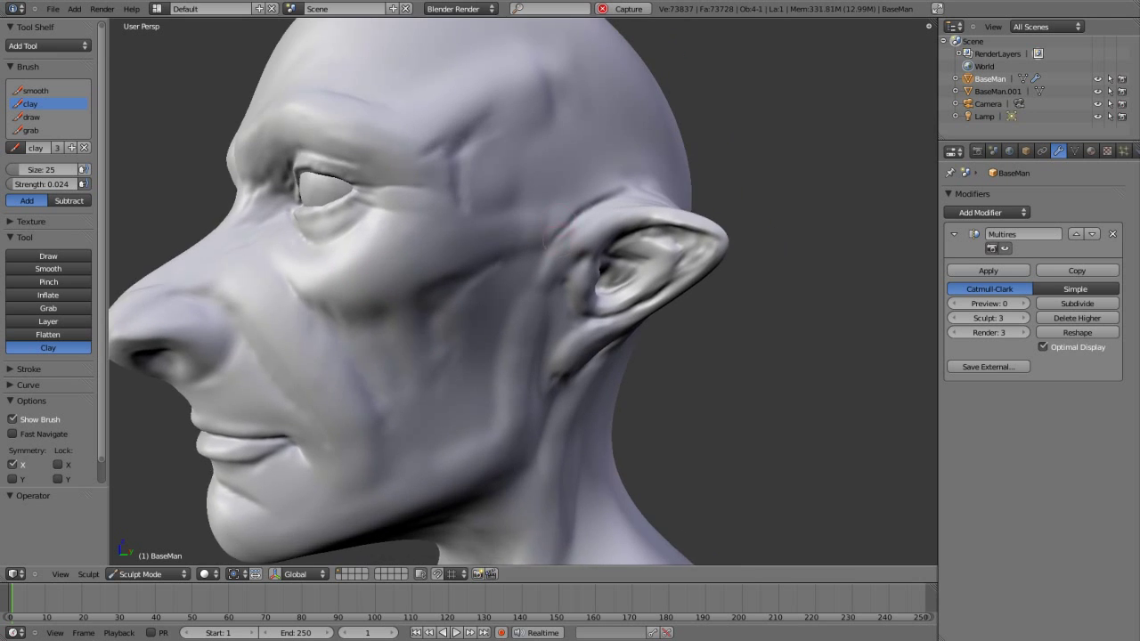
scroll(592, 229, "down", 1)
scroll(458, 198, "up", 2)
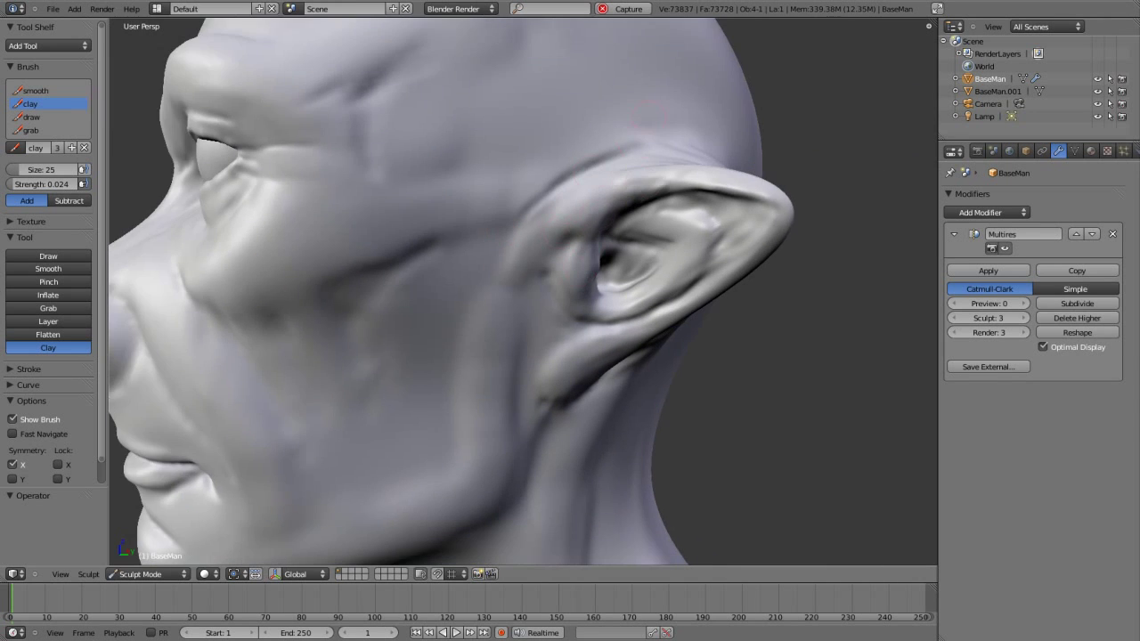
scroll(459, 198, "up", 2)
scroll(439, 210, "down", 1)
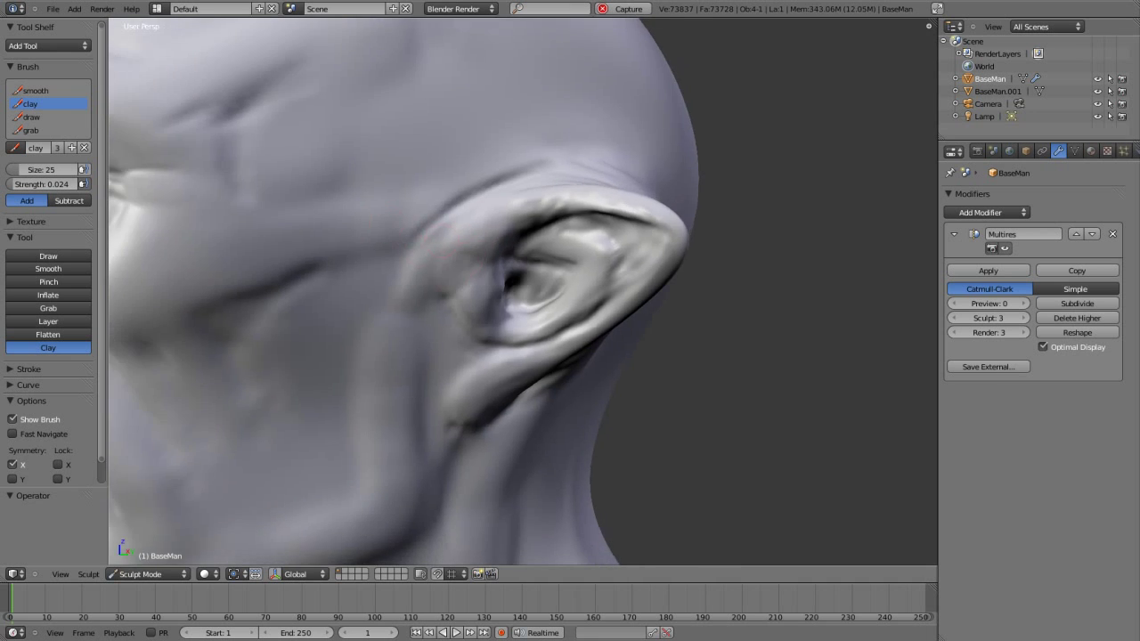
scroll(439, 210, "down", 2)
- Add clay to the back of the head and raise an Adam's-apple bump on the neck
mouse_move(439, 209)
middle_mouse_down()
mouse_move(585, 274)
mouse_move(456, 251)
mouse_move(563, 465)
mouse_move(489, 302)
middle_mouse_up()
scroll(585, 275, "down", 1)
scroll(489, 303, "up", 3)
mouse_move(410, 267)
middle_mouse_down()
mouse_move(501, 384)
mouse_move(579, 374)
middle_mouse_up()
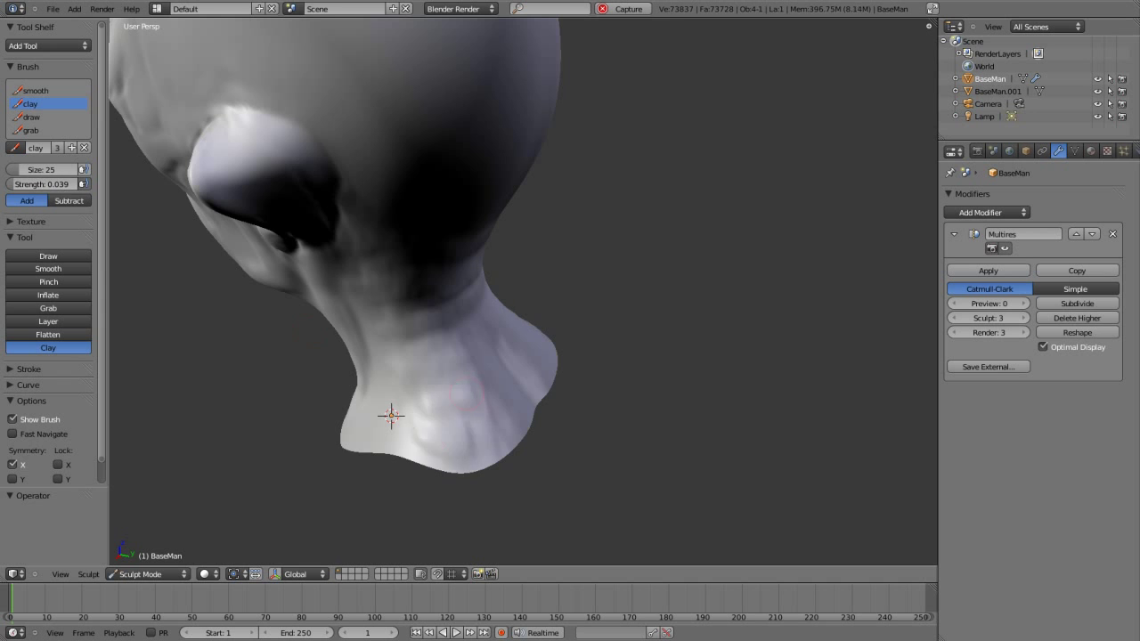
mouse_move(459, 393)
middle_mouse_down()
mouse_move(549, 298)
mouse_move(463, 294)
mouse_move(534, 293)
middle_mouse_up()
scroll(499, 357, "down", 3)
left_click_drag(488, 307, 495, 313)
- Undo back into Sculpt Mode and frame a close left three-quarter view of the head
middle_click_drag(489, 344, 405, 294)
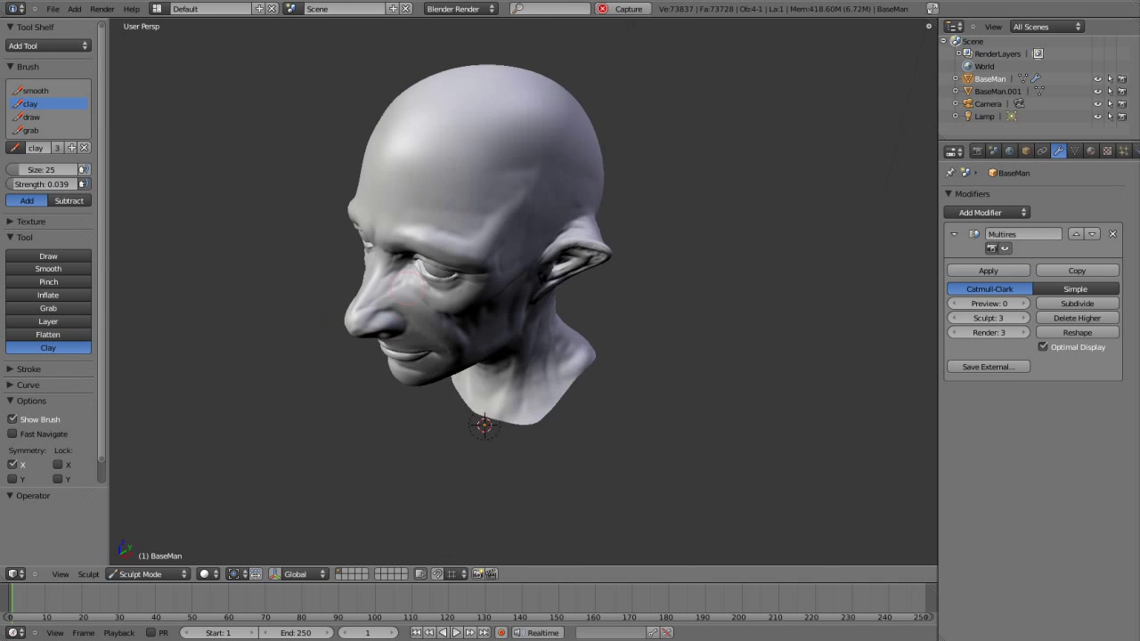
key("ctrl+z")
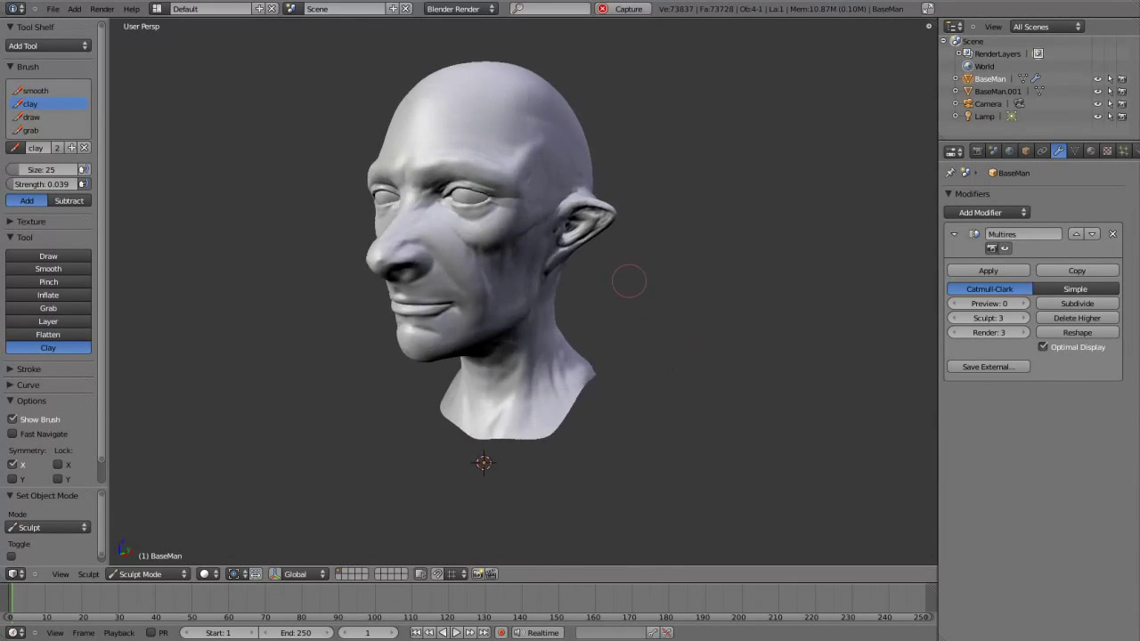
middle_click_drag(774, 344, 623, 338)
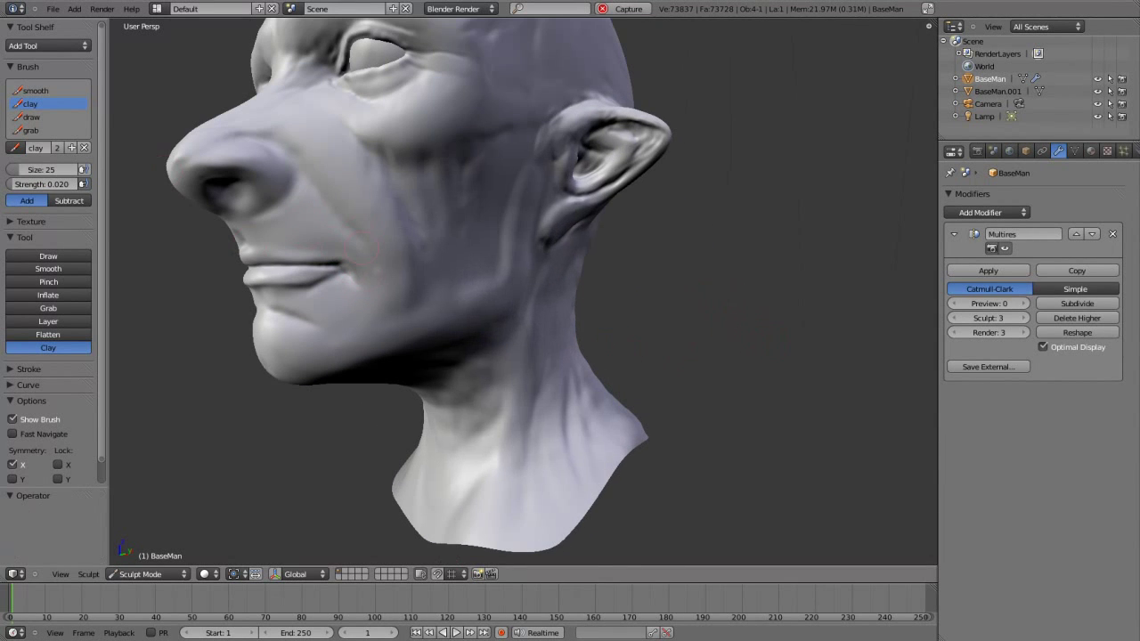
scroll(362, 239, "up", 2)
scroll(450, 562, "down", 2)
- Smooth the face from several angles, then subdivide Multires to level 4
key("s")
mouse_move(450, 559)
middle_mouse_down()
mouse_move(437, 540)
mouse_move(501, 448)
mouse_move(458, 497)
middle_mouse_up()
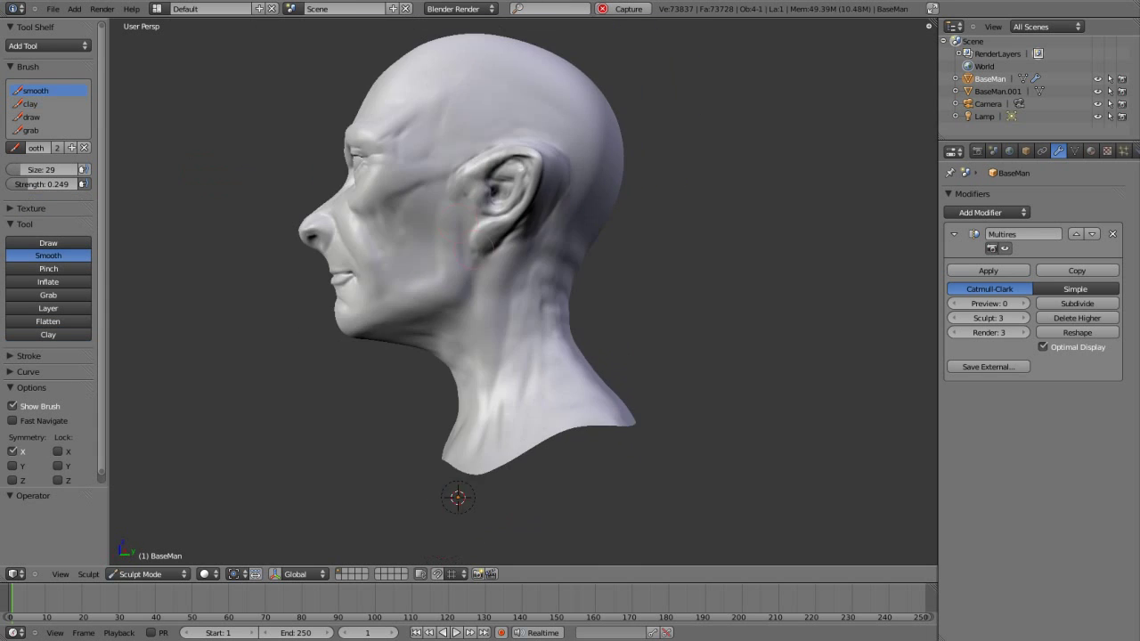
mouse_move(521, 357)
middle_mouse_down()
mouse_move(465, 223)
mouse_move(543, 223)
mouse_move(521, 222)
middle_mouse_up()
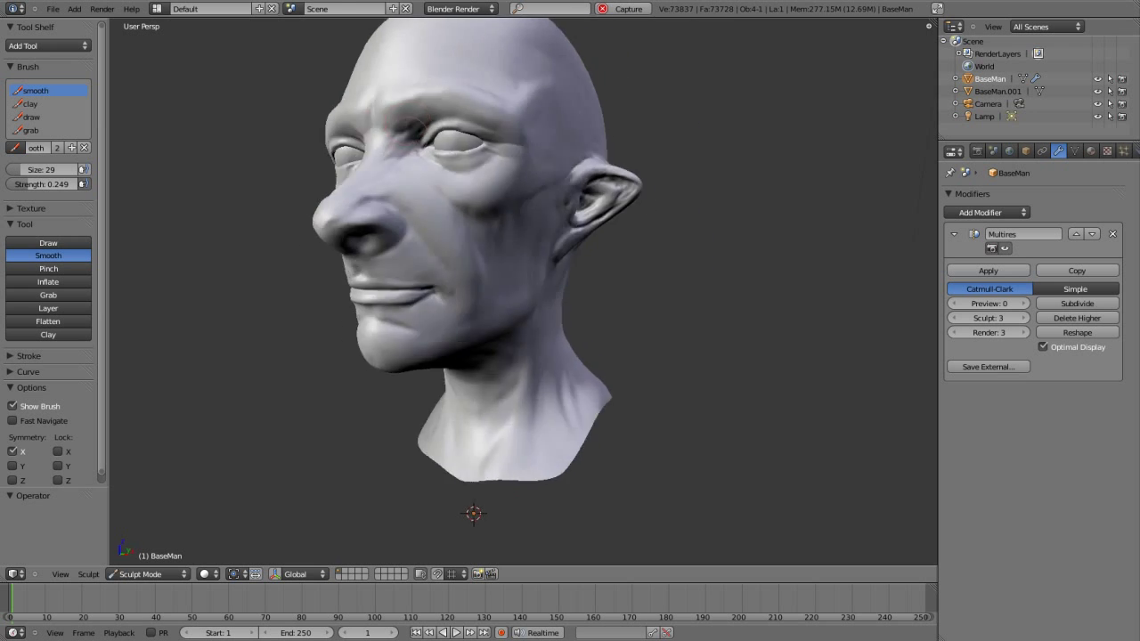
middle_click_drag(407, 126, 407, 126)
scroll(407, 126, "up", 3)
scroll(405, 125, "up", 2)
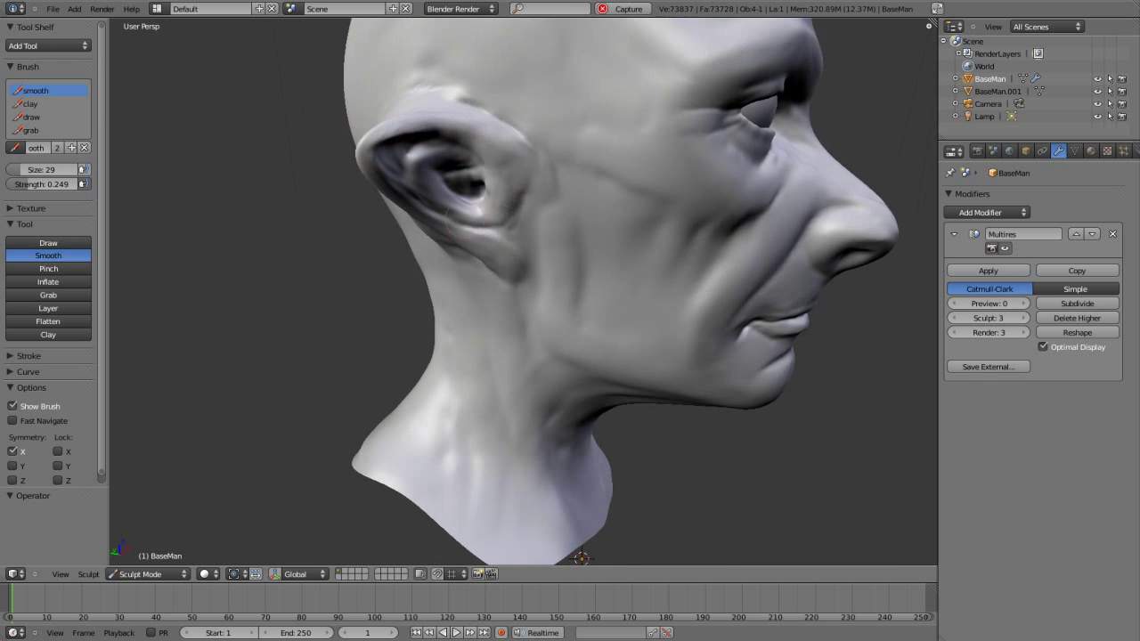
scroll(534, 264, "down", 4)
mouse_move(712, 265)
middle_mouse_down()
mouse_move(534, 264)
mouse_move(306, 178)
middle_mouse_up()
- Switch to the subtractive Draw brush (size 11) and carve fine creases around the lips
key("x")
scroll(305, 178, "up", 3)
scroll(305, 178, "up", 2)
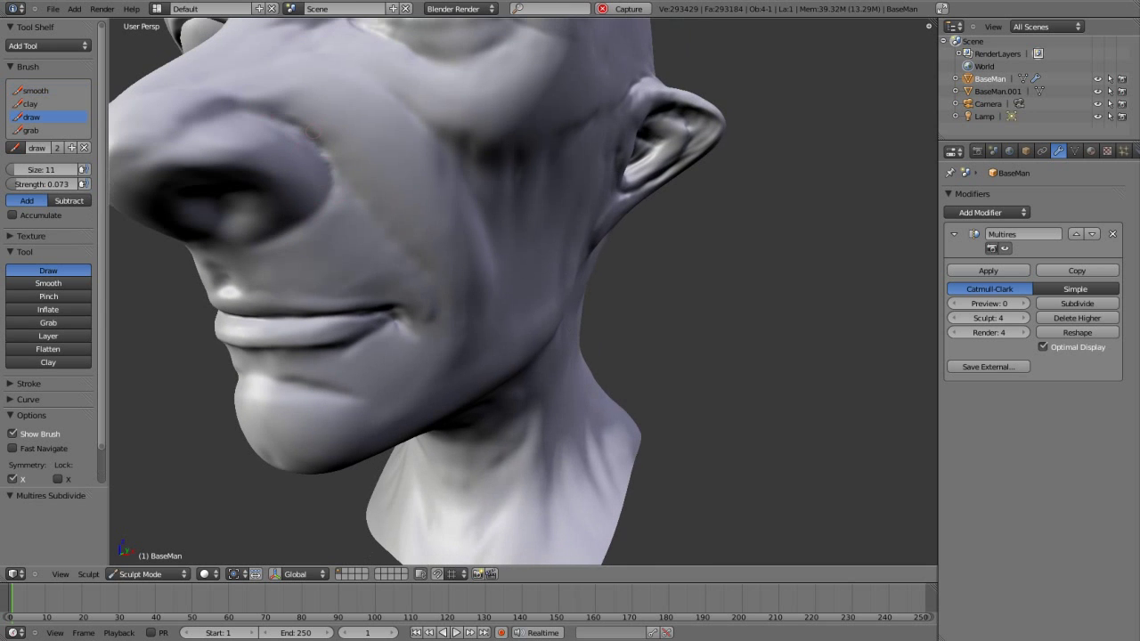
scroll(247, 212, "up", 2)
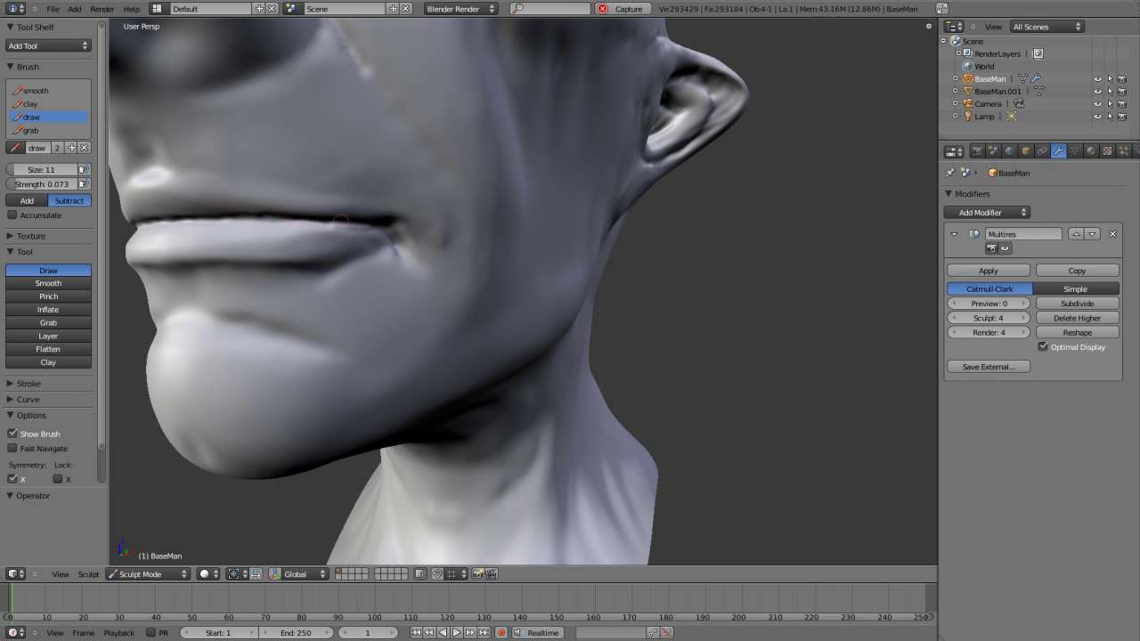
middle_click_drag(303, 365, 267, 365)
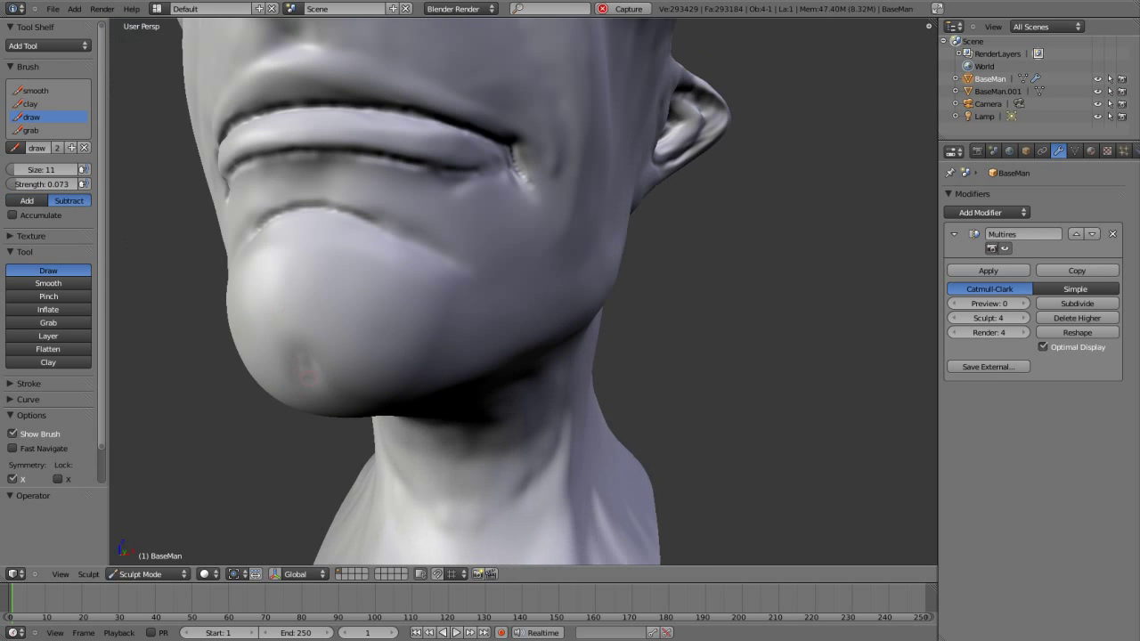
scroll(303, 365, "down", 2)
mouse_move(445, 198)
middle_mouse_down()
mouse_move(372, 198)
mouse_move(393, 178)
middle_mouse_up()
scroll(393, 160, "up", 3)
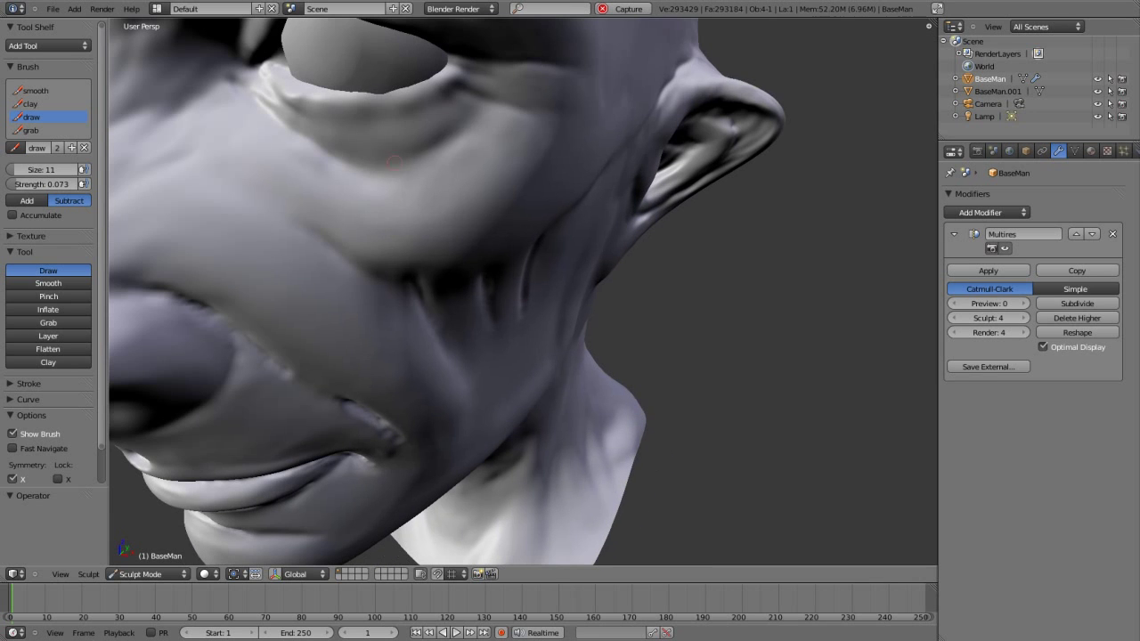
- Etch the folds running beside the nose and down past the mouth
middle_click_drag(465, 122, 306, 74)
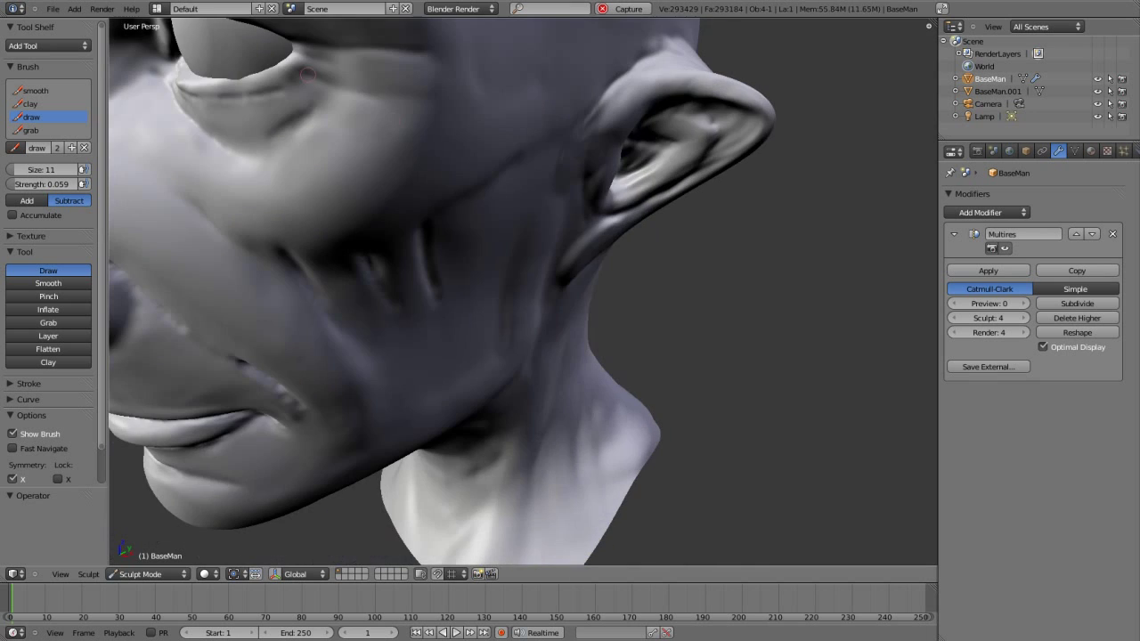
middle_click_drag(443, 100, 476, 501)
scroll(475, 502, "up", 3)
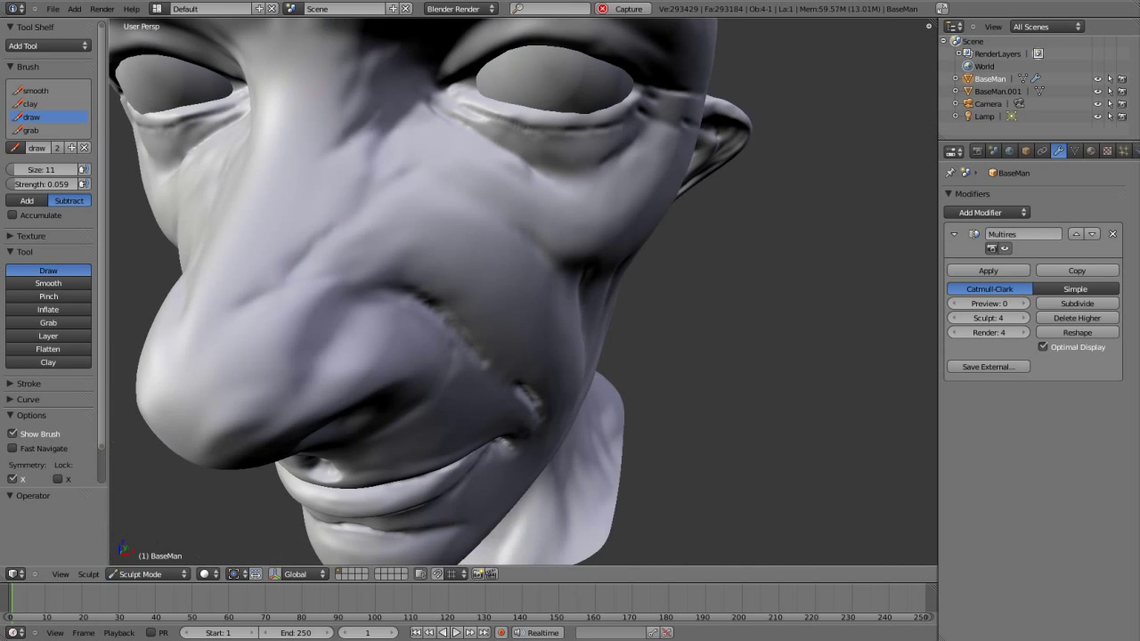
scroll(632, 257, "up", 2)
mouse_move(716, 434)
middle_mouse_down()
mouse_move(746, 309)
mouse_move(813, 370)
mouse_move(837, 234)
mouse_move(722, 192)
mouse_move(779, 167)
mouse_move(654, 183)
middle_mouse_up()
mouse_move(586, 210)
middle_mouse_down()
mouse_move(534, 278)
mouse_move(513, 259)
mouse_move(471, 279)
mouse_move(440, 269)
mouse_move(485, 233)
middle_mouse_up()
mouse_move(402, 150)
middle_mouse_down()
mouse_move(413, 214)
mouse_move(419, 178)
middle_mouse_up()
mouse_move(405, 80)
middle_mouse_down()
mouse_move(712, 158)
mouse_move(717, 178)
middle_mouse_up()
middle_click_drag(730, 231, 659, 227)
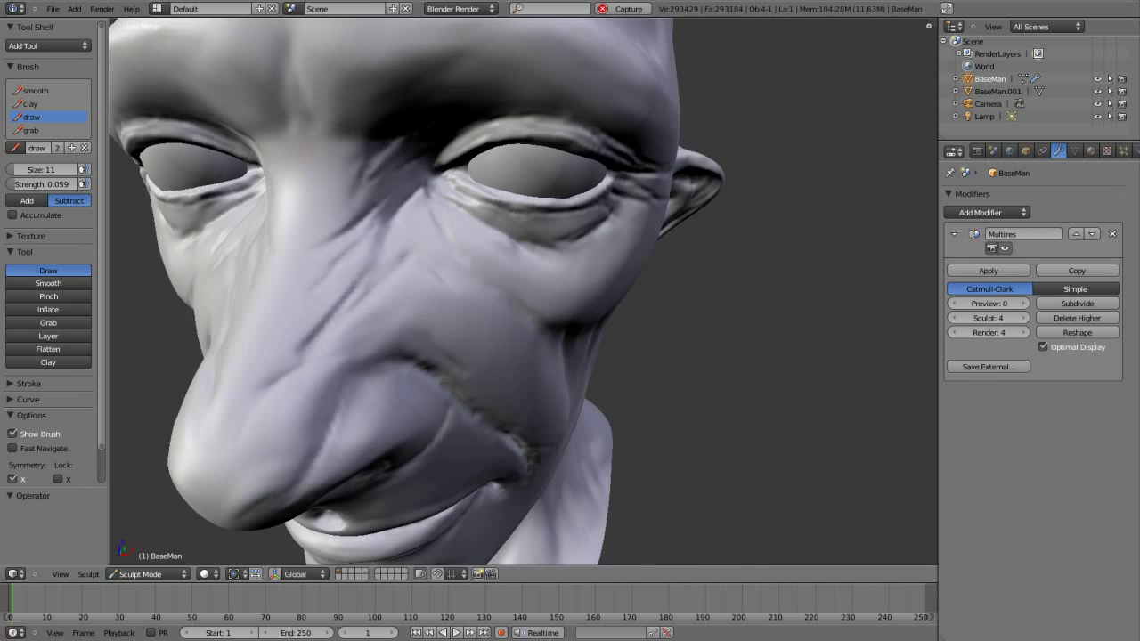
mouse_move(387, 186)
middle_mouse_down()
mouse_move(313, 104)
mouse_move(261, 122)
mouse_move(303, 114)
mouse_move(277, 108)
middle_mouse_up()
- Press a small dimple into the chin, working from below the jaw
scroll(277, 109, "up", 1)
scroll(556, 189, "up", 1)
mouse_move(330, 140)
middle_mouse_down()
mouse_move(292, 90)
mouse_move(490, 167)
mouse_move(561, 213)
middle_mouse_up()
scroll(490, 167, "up", 2)
middle_click_drag(534, 252, 329, 192)
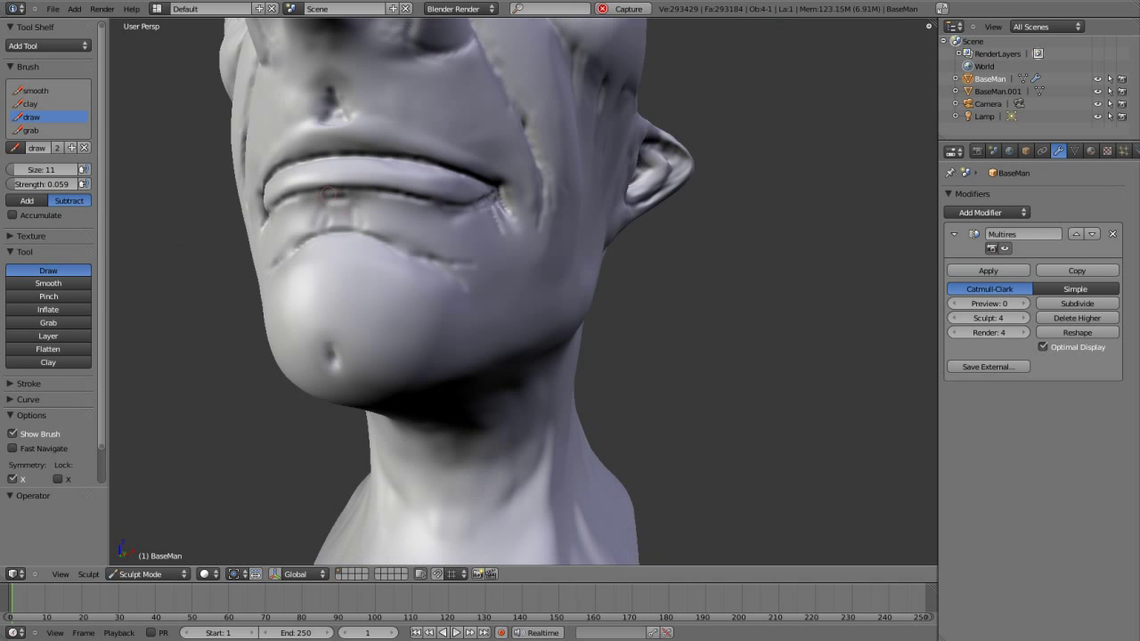
scroll(255, 331, "down", 2)
mouse_move(255, 331)
middle_mouse_down()
mouse_move(278, 294)
mouse_move(331, 257)
mouse_move(565, 205)
mouse_move(577, 163)
middle_mouse_up()
scroll(565, 206, "up", 4)
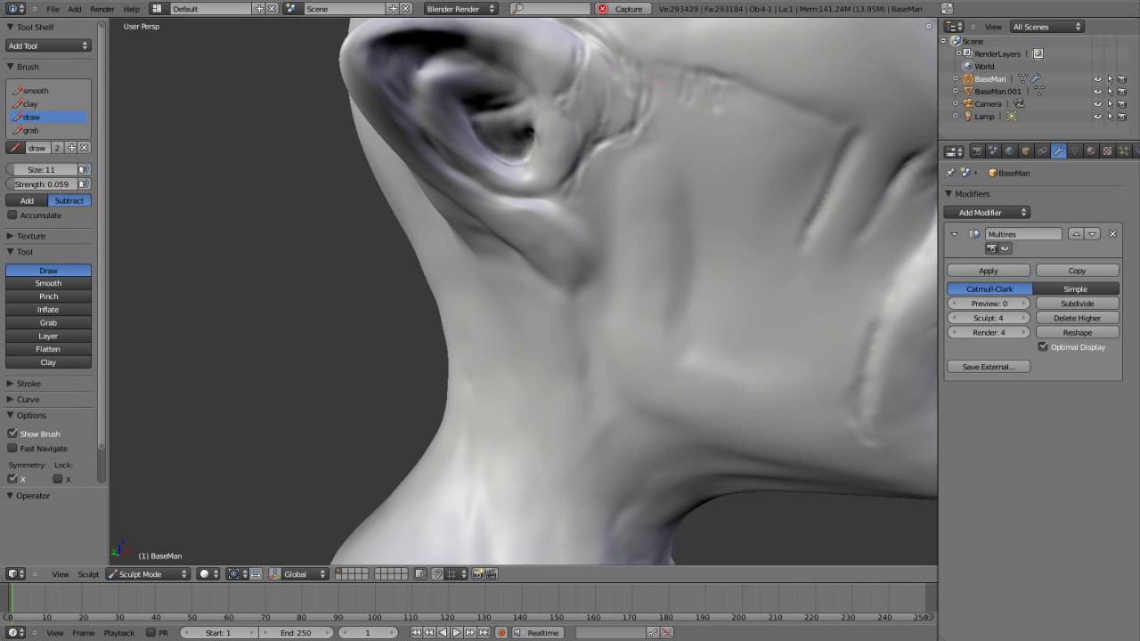
- Carve fine wrinkles across the forehead, around the eyes and over the cheeks
middle_click_drag(561, 119, 276, 106)
mouse_move(366, 154)
middle_mouse_down()
mouse_move(654, 252)
mouse_move(691, 161)
mouse_move(752, 205)
mouse_move(766, 294)
middle_mouse_up()
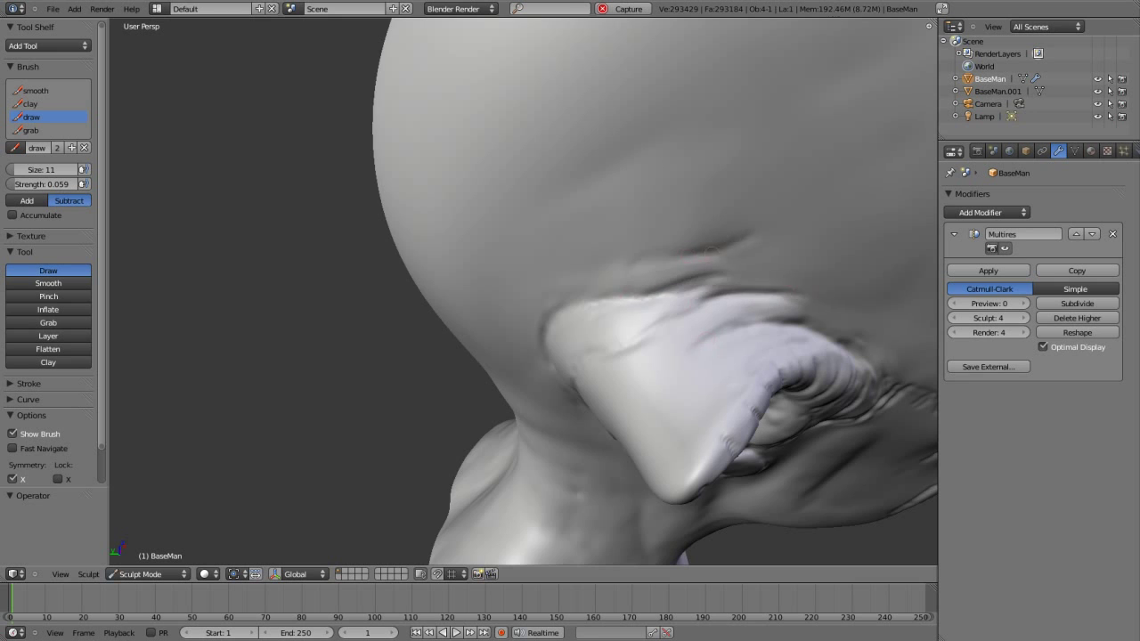
middle_click_drag(702, 246, 579, 179)
scroll(578, 178, "down", 5)
scroll(425, 109, "up", 3)
scroll(425, 109, "up", 3)
middle_click_drag(427, 107, 284, 187)
scroll(259, 206, "up", 2)
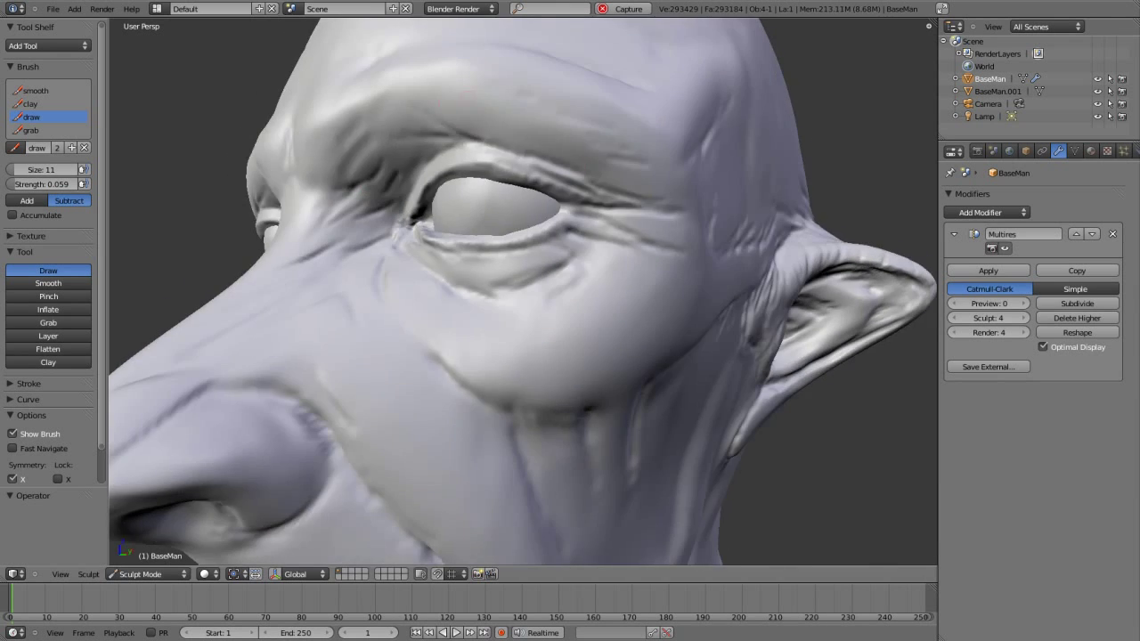
scroll(522, 291, "down", 5)
scroll(552, 267, "up", 3)
- Stroke lines along the throat and a crease across the back of the neck
middle_click_drag(522, 291, 589, 241)
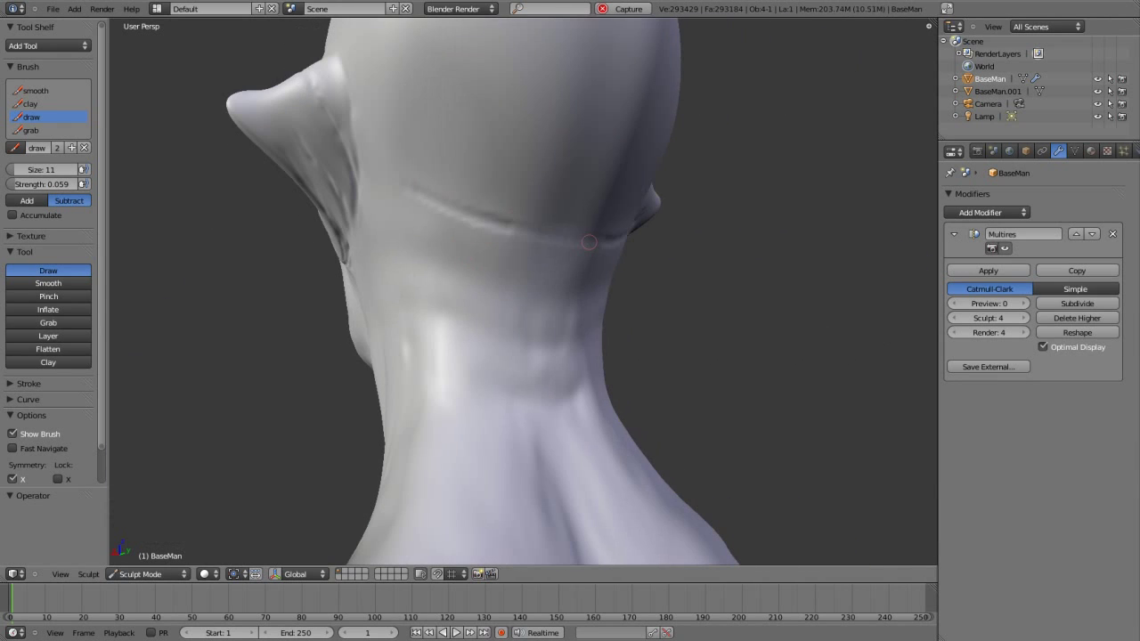
mouse_move(515, 270)
middle_mouse_down()
mouse_move(387, 312)
mouse_move(595, 478)
mouse_move(571, 273)
middle_mouse_up()
scroll(390, 313, "down", 3)
scroll(543, 436, "up", 3)
mouse_move(534, 182)
middle_mouse_down()
mouse_move(494, 478)
mouse_move(495, 275)
mouse_move(596, 182)
mouse_move(641, 182)
mouse_move(507, 182)
mouse_move(783, 186)
middle_mouse_up()
mouse_move(429, 230)
middle_mouse_down()
mouse_move(641, 230)
mouse_move(641, 347)
middle_mouse_up()
middle_click_drag(370, 463, 381, 391)
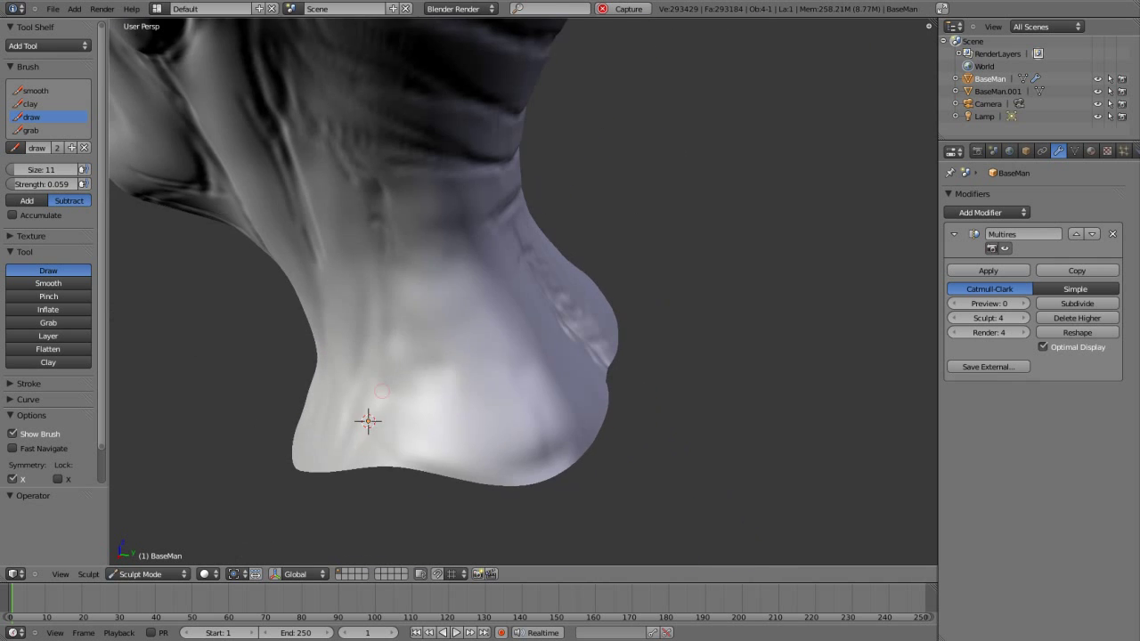
middle_click_drag(411, 269, 600, 365)
- Add more fine Draw-brush lines on the side of the head and face
middle_click_drag(559, 136, 481, 169)
scroll(454, 178, "up", 3)
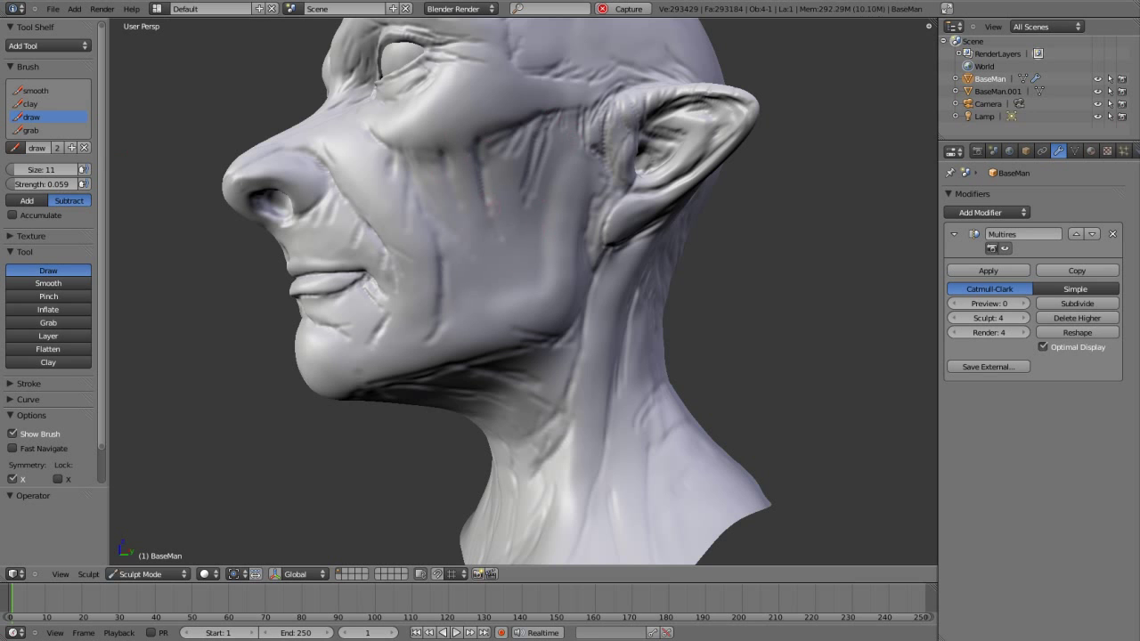
scroll(439, 195, "down", 1)
mouse_move(418, 214)
middle_mouse_down()
mouse_move(438, 195)
mouse_move(670, 168)
mouse_move(570, 205)
middle_mouse_up()
scroll(439, 195, "down", 4)
scroll(439, 195, "up", 3)
scroll(525, 188, "down", 3)
scroll(641, 174, "up", 3)
- Switch to the Smooth brush and soften the chin and neck from the right side
scroll(569, 205, "down", 1)
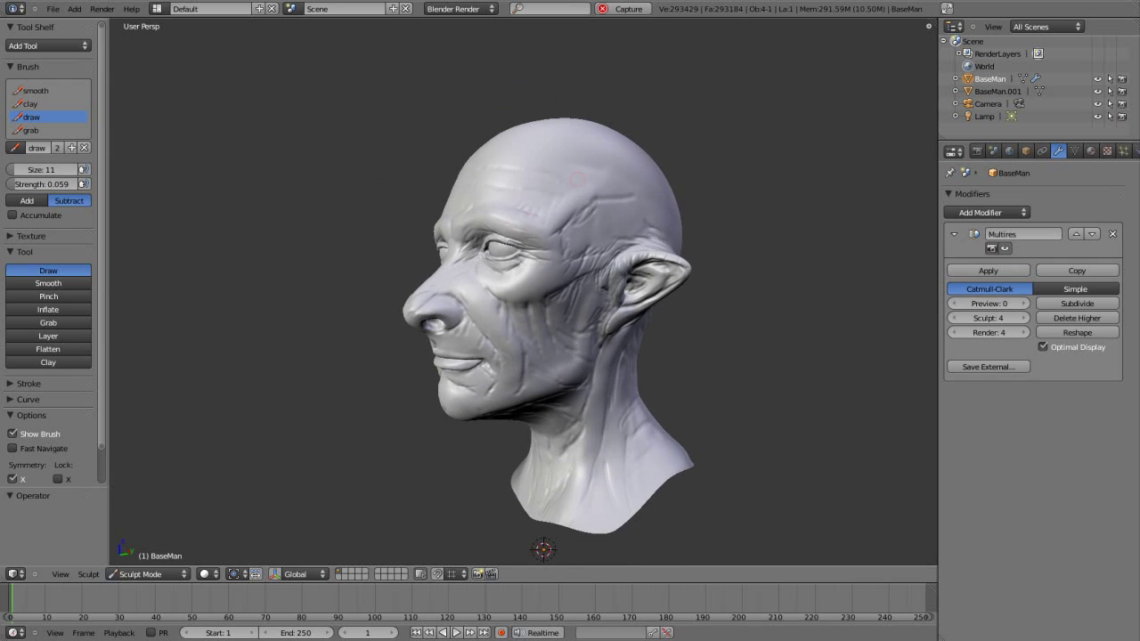
key("s")
middle_click_drag(480, 226, 550, 148)
scroll(550, 147, "up", 2)
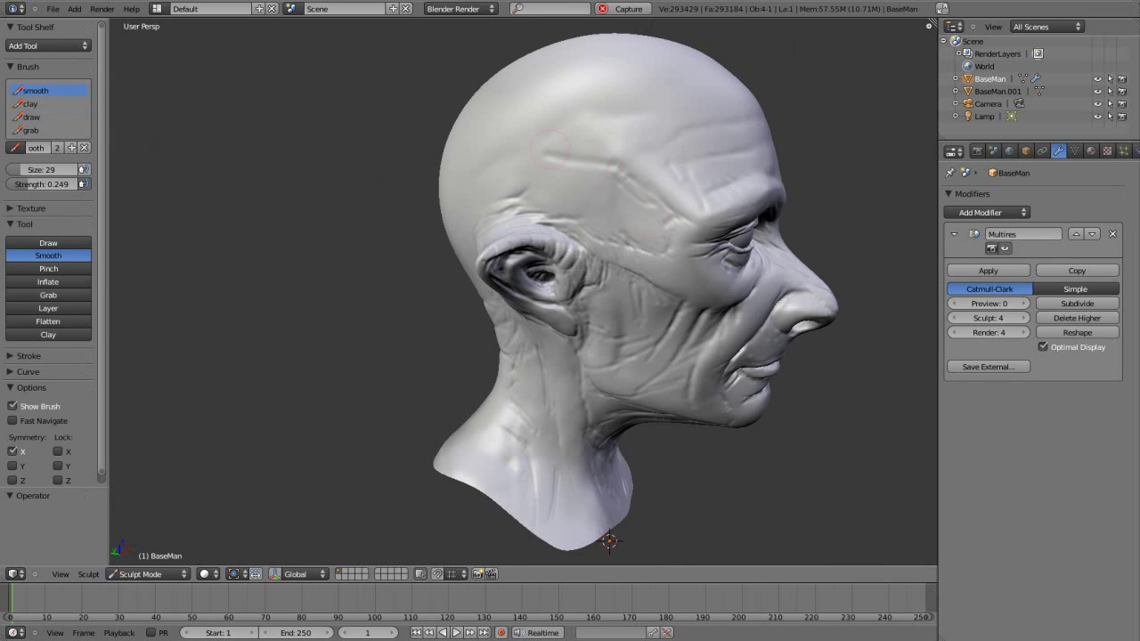
middle_click_drag(591, 189, 661, 307)
scroll(661, 308, "up", 1)
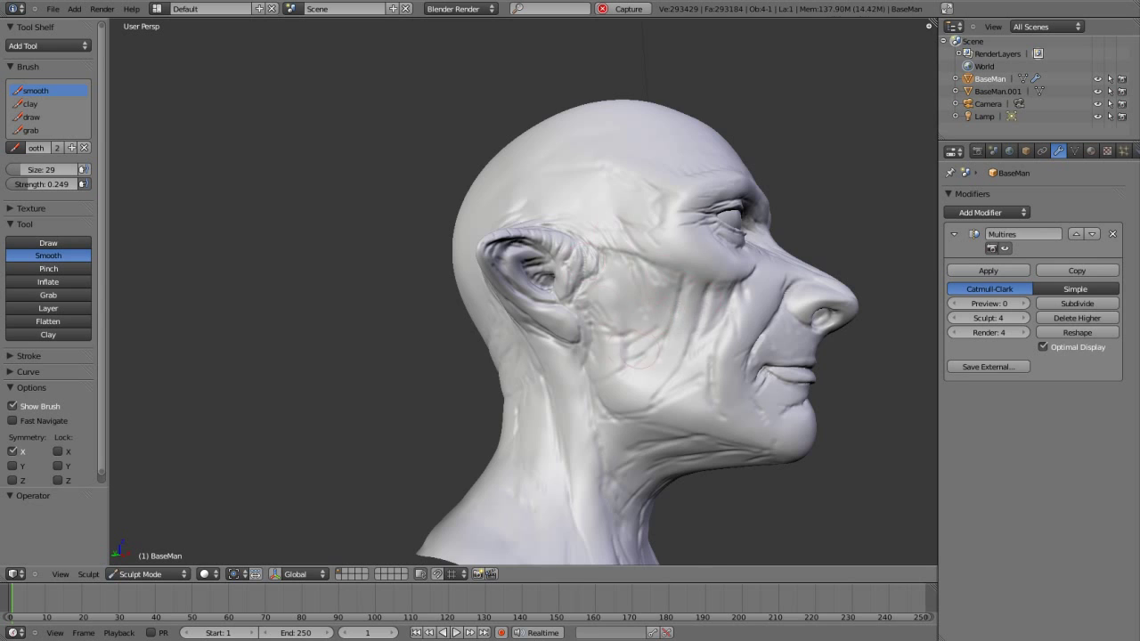
scroll(646, 356, "up", 1)
middle_click_drag(645, 356, 824, 162)
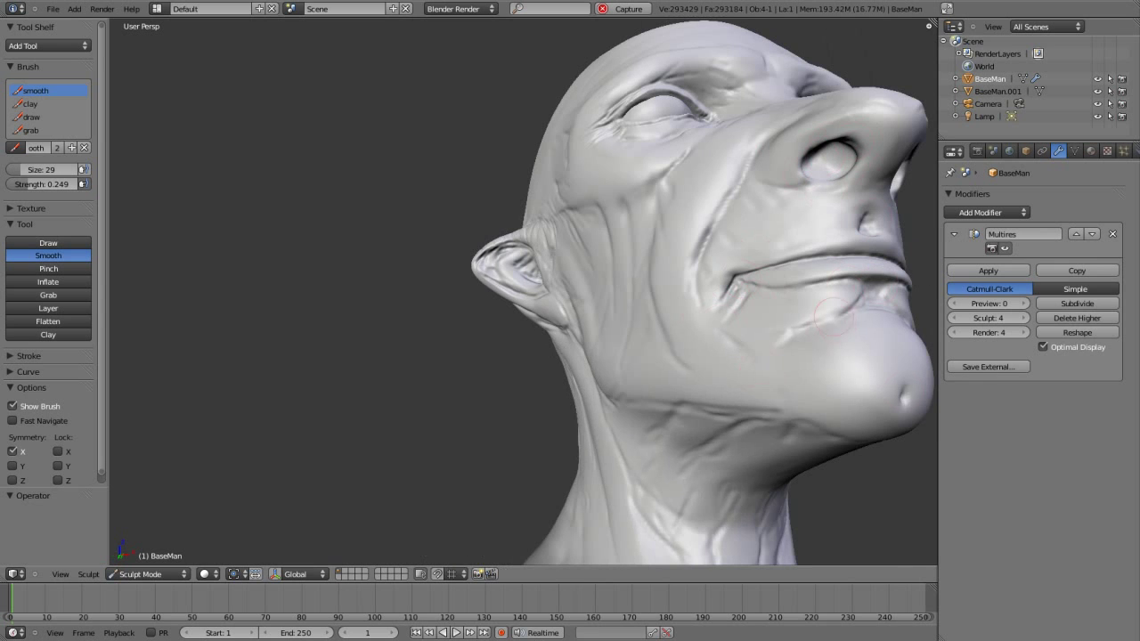
- Review the wrinkled head from the front, the left profile and the back
scroll(570, 293, "down", 2)
middle_click_drag(570, 294, 713, 294)
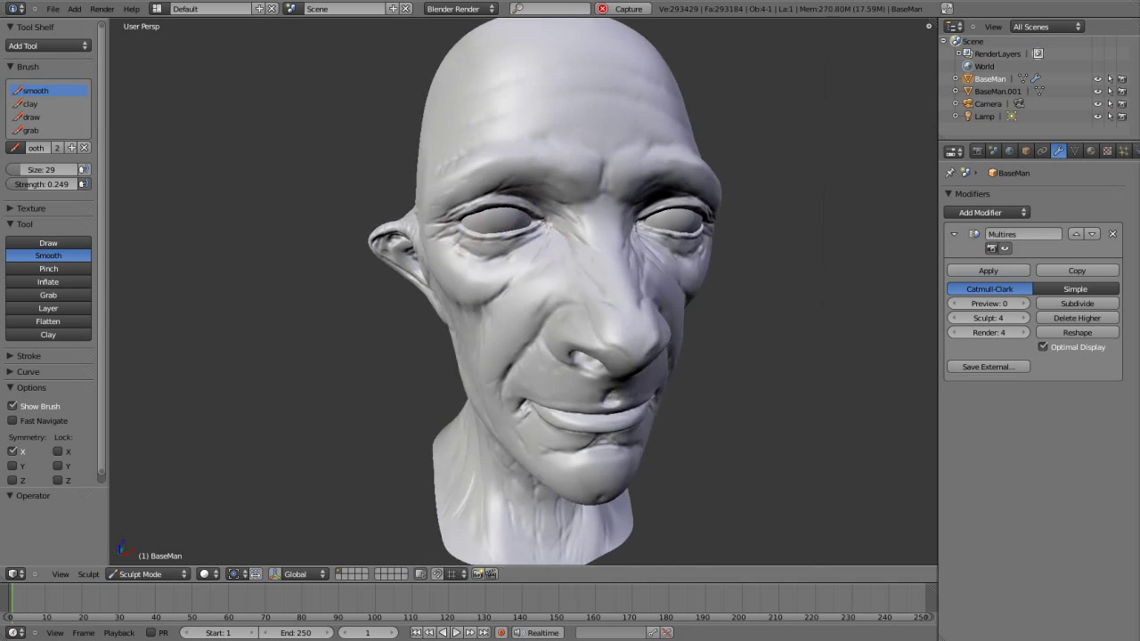
scroll(712, 294, "up", 1)
mouse_move(525, 294)
middle_mouse_down()
mouse_move(535, 374)
mouse_move(409, 303)
middle_mouse_up()
mouse_move(505, 561)
middle_mouse_down()
mouse_move(534, 557)
mouse_move(545, 483)
middle_mouse_up()
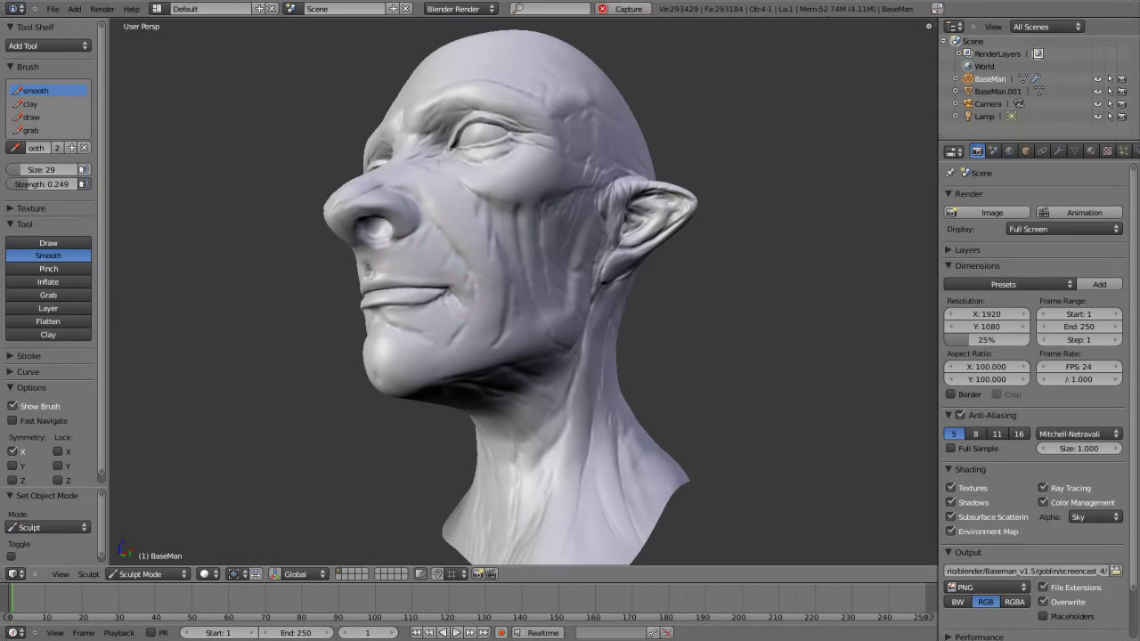
mouse_move(528, 358)
middle_mouse_down()
mouse_move(427, 483)
mouse_move(522, 522)
mouse_move(513, 514)
mouse_move(547, 503)
middle_mouse_up()
mouse_move(577, 305)
middle_mouse_down()
mouse_move(501, 129)
mouse_move(481, 178)
mouse_move(498, 151)
mouse_move(534, 147)
middle_mouse_up()
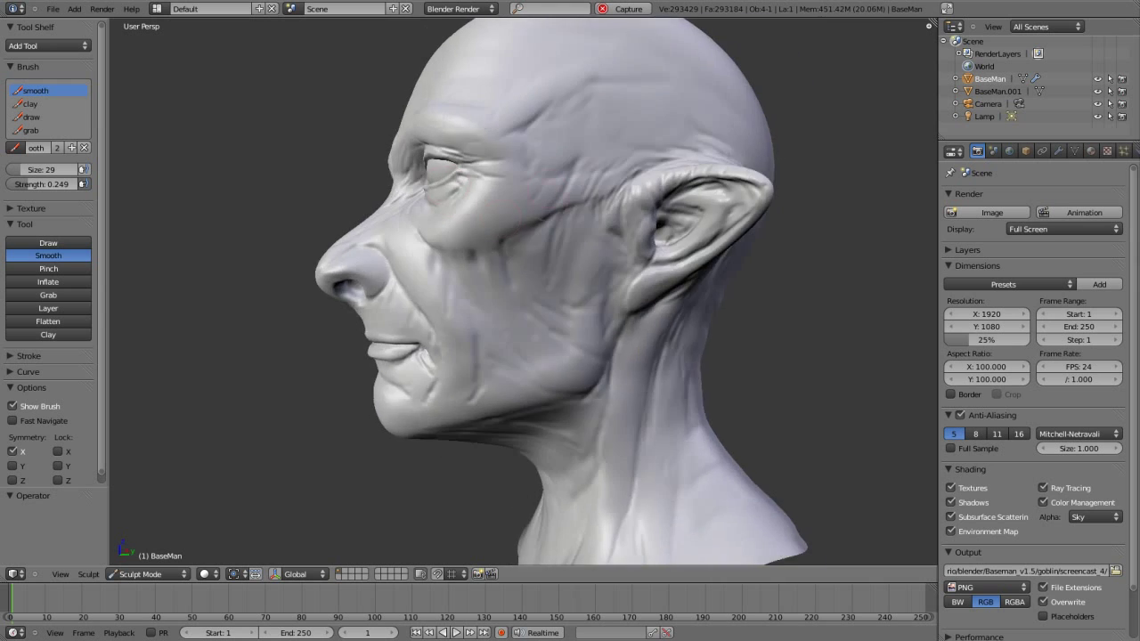
key("d")
scroll(563, 196, "up", 3)
middle_click_drag(535, 214, 563, 196)
scroll(563, 196, "up", 2)
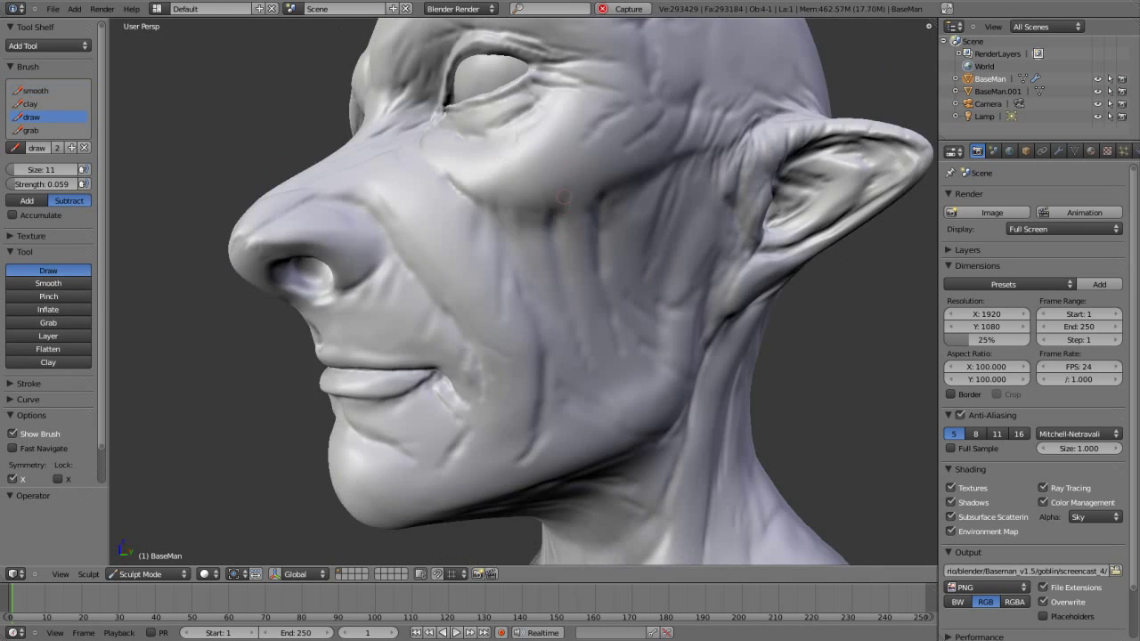
scroll(563, 196, "down", 3)
key("s")
mouse_move(579, 374)
middle_mouse_down()
mouse_move(543, 410)
mouse_move(521, 542)
mouse_move(649, 347)
mouse_move(757, 320)
mouse_move(770, 334)
mouse_move(656, 308)
mouse_move(455, 203)
mouse_move(545, 285)
mouse_move(498, 307)
mouse_move(377, 318)
mouse_move(348, 224)
mouse_move(439, 250)
middle_mouse_up()
- Subdivide Multires to level 5 and set the Draw brush radius to 7
left_click(1058, 150)
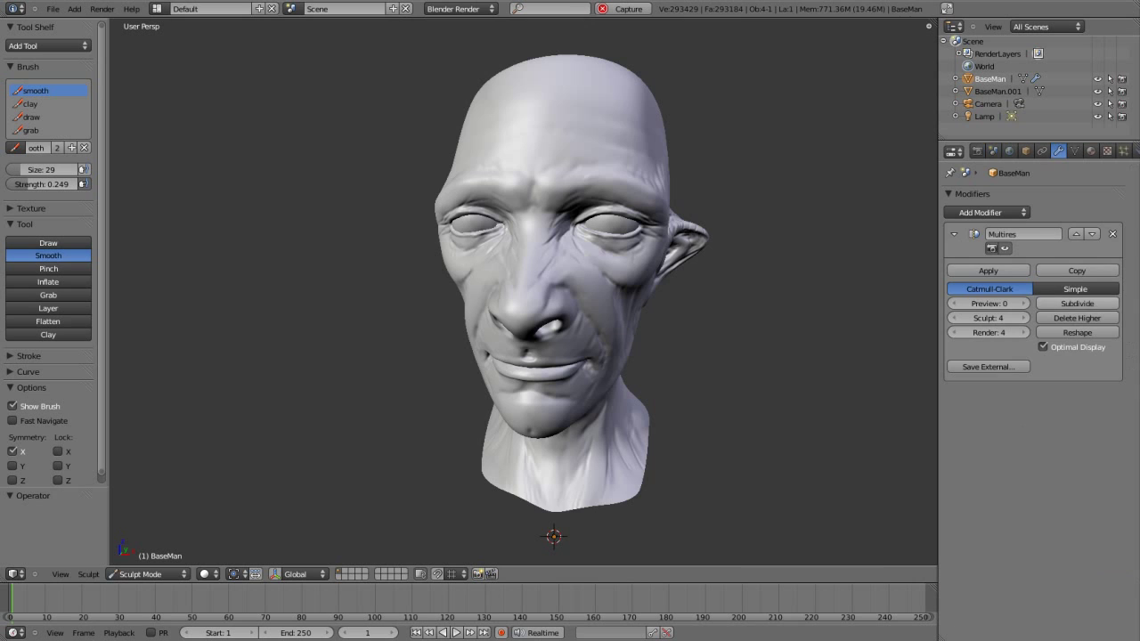
left_click(1076, 303)
left_click(31, 116)
scroll(117, 172, "up", 3)
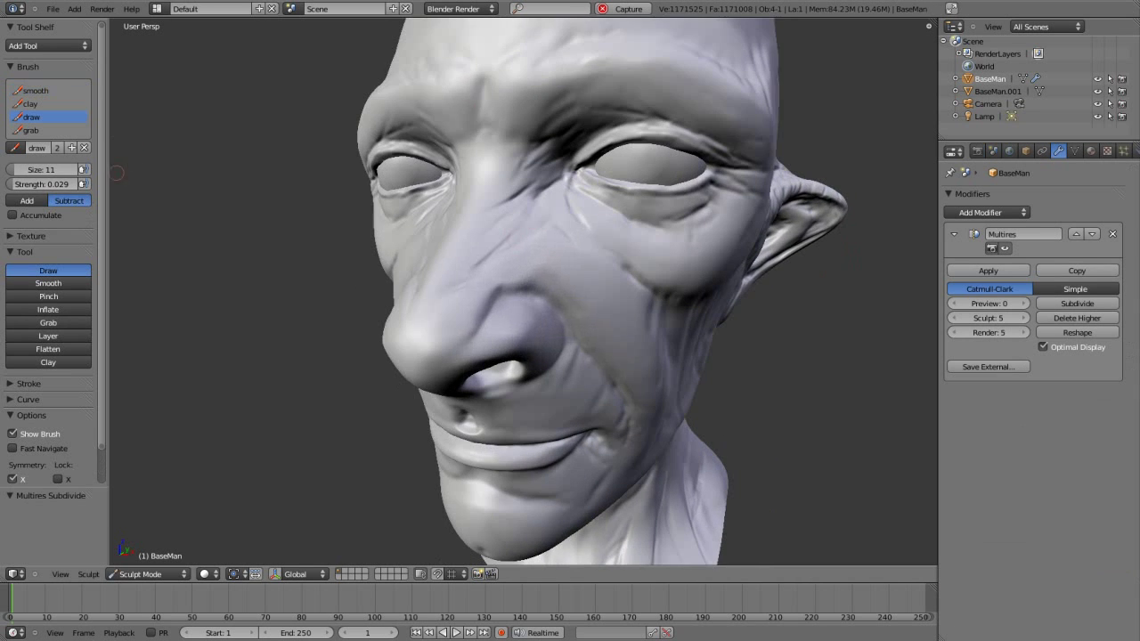
key("bracketleft")
key("bracketleft")
key("bracketleft")
middle_click_drag(117, 172, 495, 131)
- Deepen the fine creases around the eyes with the size-7 Draw brush
middle_click_drag(322, 176, 436, 276)
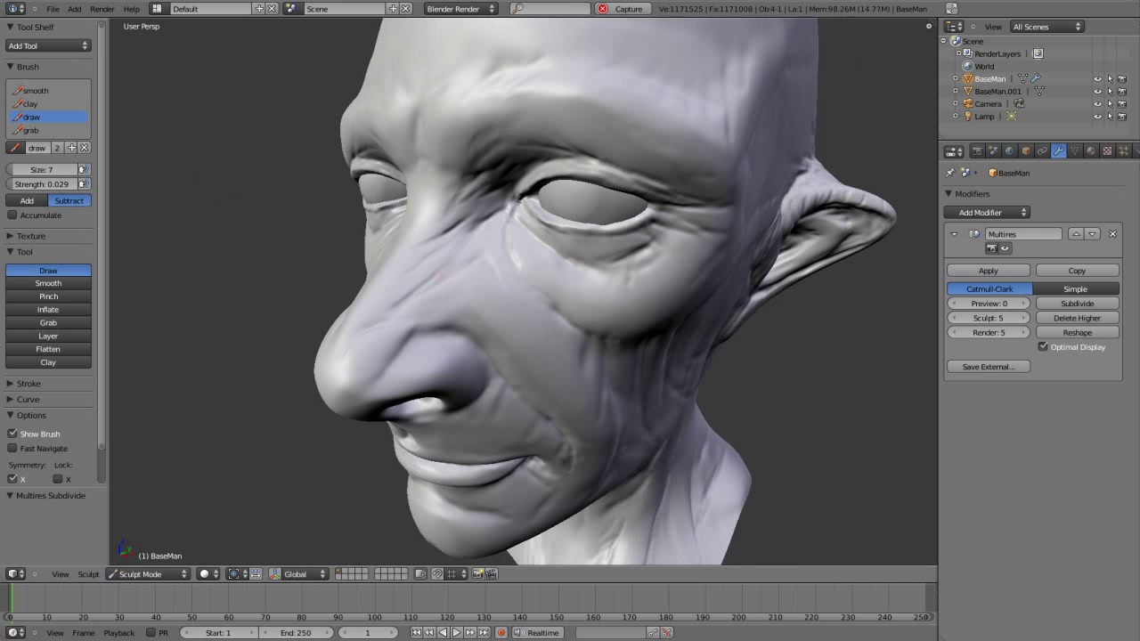
middle_click_drag(476, 233, 618, 194)
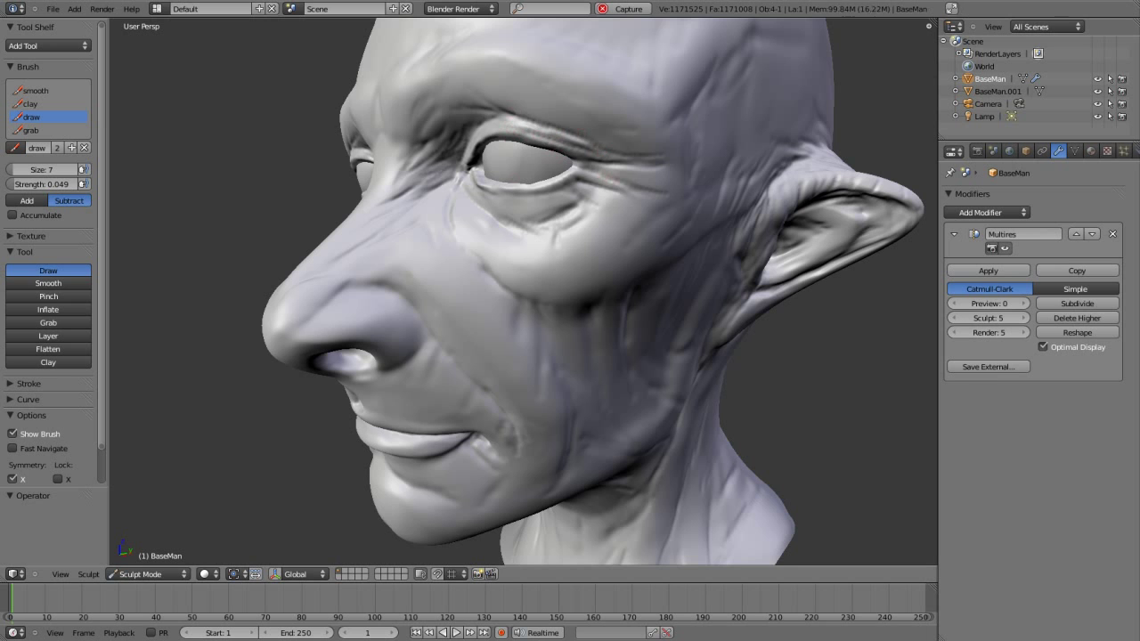
middle_click_drag(498, 294, 694, 294)
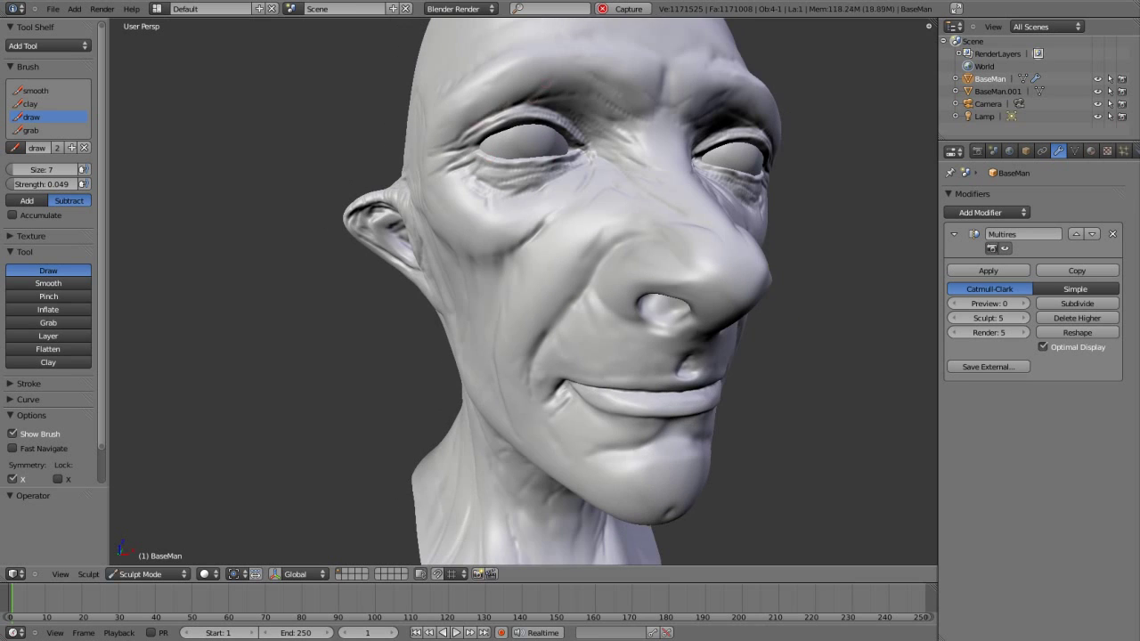
mouse_move(535, 96)
middle_mouse_down()
mouse_move(597, 169)
mouse_move(659, 278)
middle_mouse_up()
mouse_move(559, 206)
middle_mouse_down()
mouse_move(577, 236)
mouse_move(555, 291)
mouse_move(519, 252)
mouse_move(512, 218)
mouse_move(562, 128)
mouse_move(434, 216)
mouse_move(388, 125)
middle_mouse_up()
middle_click_drag(485, 230, 445, 211)
middle_click_drag(534, 267, 436, 267)
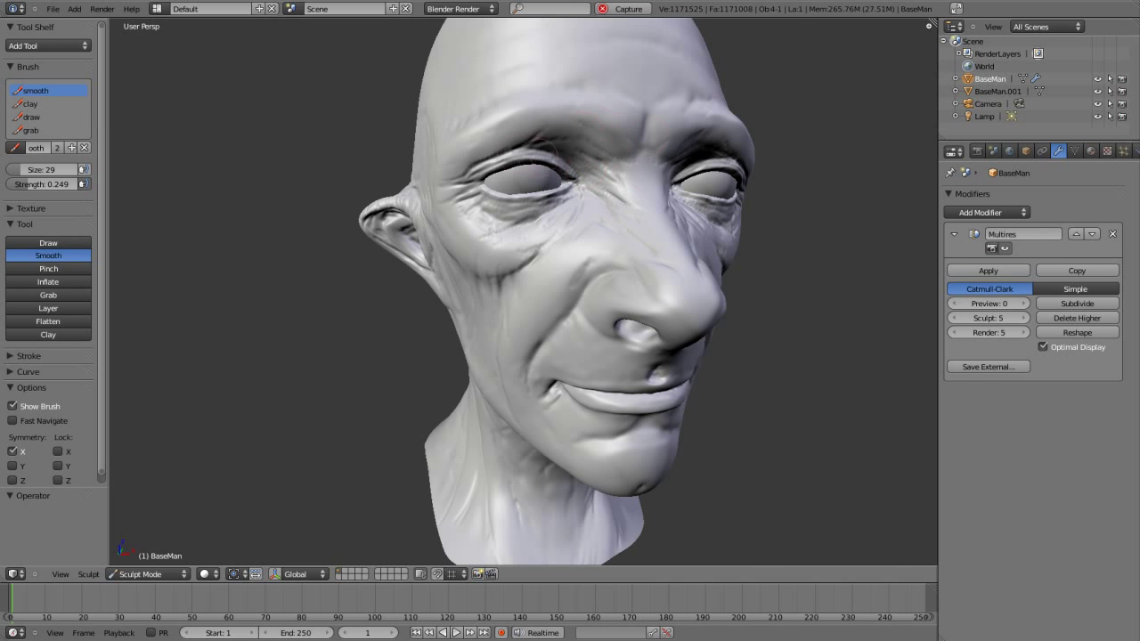
mouse_move(463, 223)
middle_mouse_down()
mouse_move(392, 178)
mouse_move(360, 136)
middle_mouse_up()
- Carve level-5 wrinkles around the eyes, cheek, jaw and behind the ear using the size-7 subtractive Draw brush
key("x")
scroll(320, 142, "up", 2)
scroll(249, 153, "up", 1)
scroll(142, 169, "up", 2)
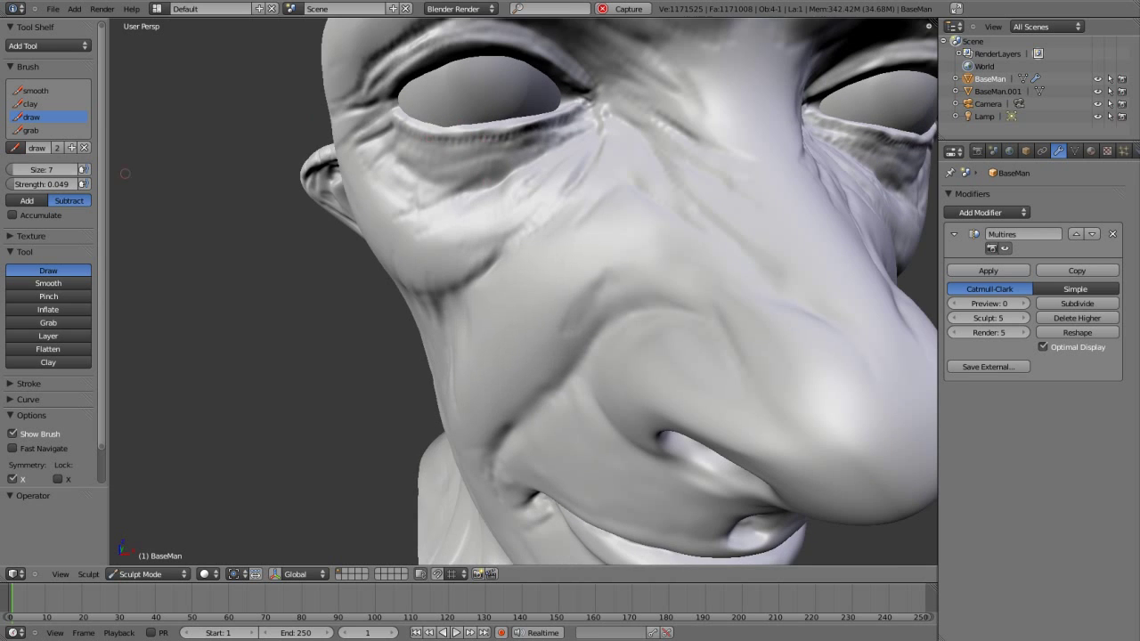
mouse_move(534, 89)
middle_mouse_down()
mouse_move(543, 135)
mouse_move(519, 78)
middle_mouse_up()
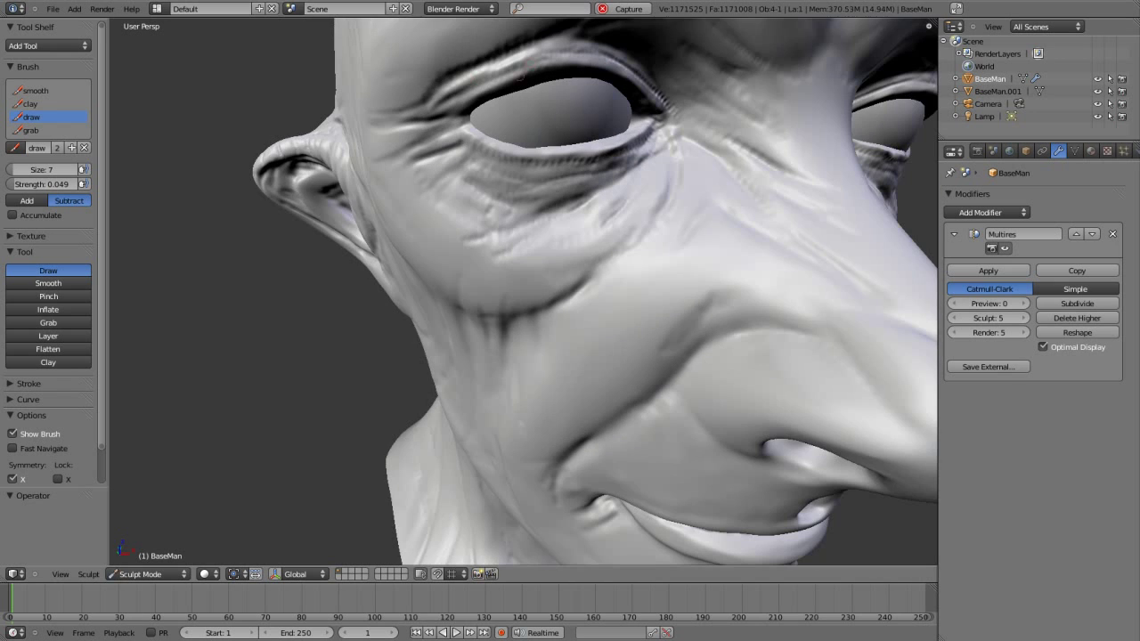
mouse_move(485, 173)
middle_mouse_down()
mouse_move(667, 276)
mouse_move(642, 219)
mouse_move(646, 252)
middle_mouse_up()
mouse_move(696, 218)
middle_mouse_down()
mouse_move(608, 337)
mouse_move(606, 266)
middle_mouse_up()
mouse_move(633, 329)
middle_mouse_down()
mouse_move(717, 393)
mouse_move(724, 342)
mouse_move(757, 340)
middle_mouse_up()
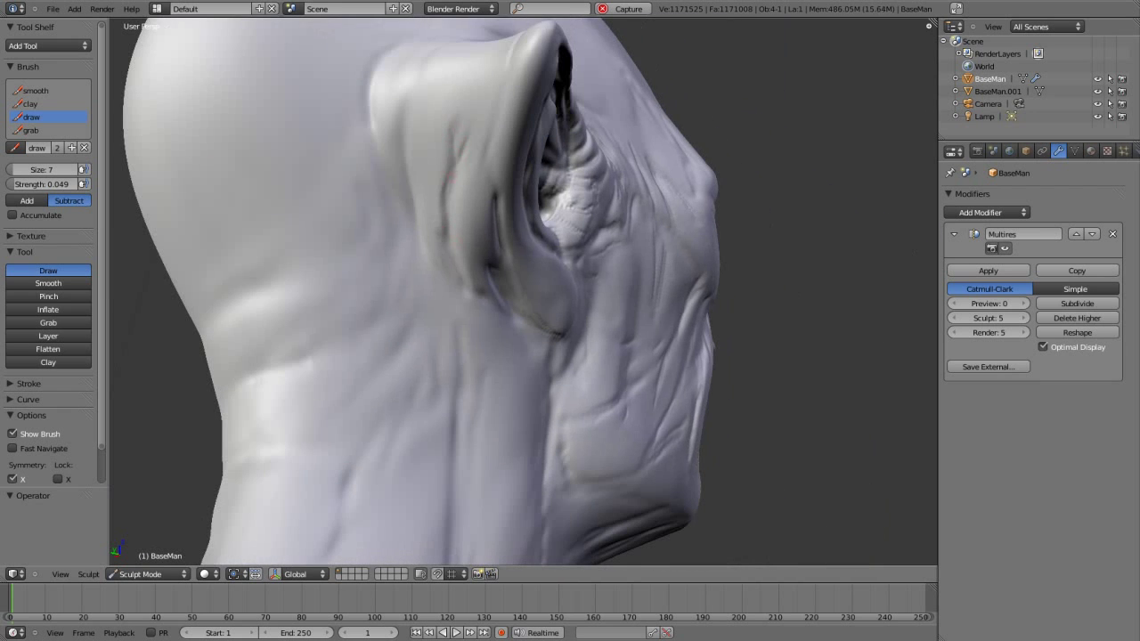
middle_click_drag(554, 223, 555, 321)
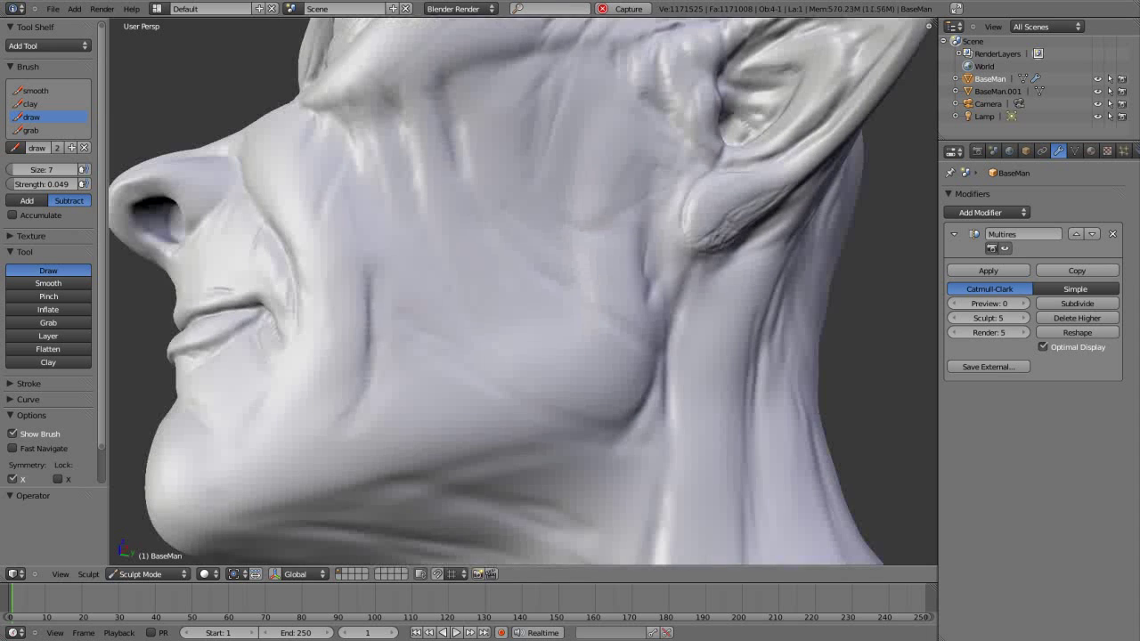
middle_click_drag(627, 418, 469, 260)
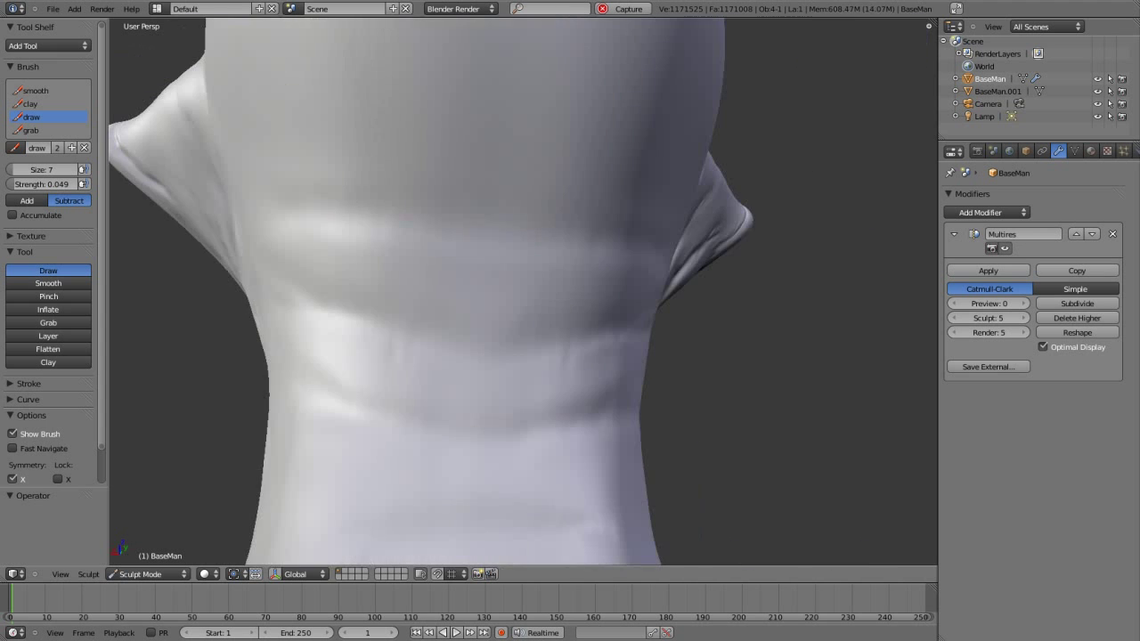
- Stroke horizontal skin folds across the back of the neck
middle_click_drag(336, 207, 611, 387)
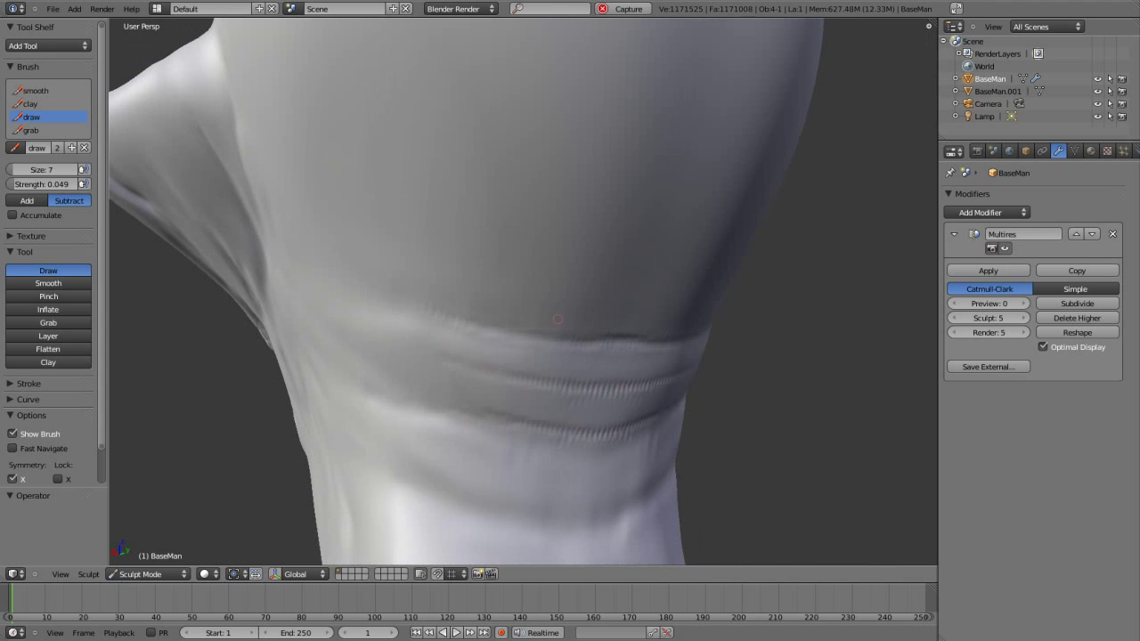
scroll(557, 318, "down", 5)
scroll(496, 521, "up", 5)
mouse_move(496, 522)
middle_mouse_down()
mouse_move(562, 129)
mouse_move(617, 249)
mouse_move(707, 199)
mouse_move(641, 267)
middle_mouse_up()
scroll(617, 249, "down", 3)
scroll(617, 249, "up", 3)
scroll(707, 199, "down", 3)
scroll(672, 181, "up", 3)
- Check the folds and wrinkles from the top, side and low angles
mouse_move(657, 162)
middle_mouse_down()
mouse_move(677, 236)
mouse_move(659, 338)
middle_mouse_up()
scroll(676, 285, "down", 3)
scroll(677, 284, "up", 3)
mouse_move(721, 147)
middle_mouse_down()
mouse_move(703, 156)
mouse_move(677, 141)
middle_mouse_up()
scroll(690, 147, "down", 2)
scroll(673, 138, "up", 3)
middle_click_drag(677, 294, 624, 285)
scroll(623, 285, "up", 2)
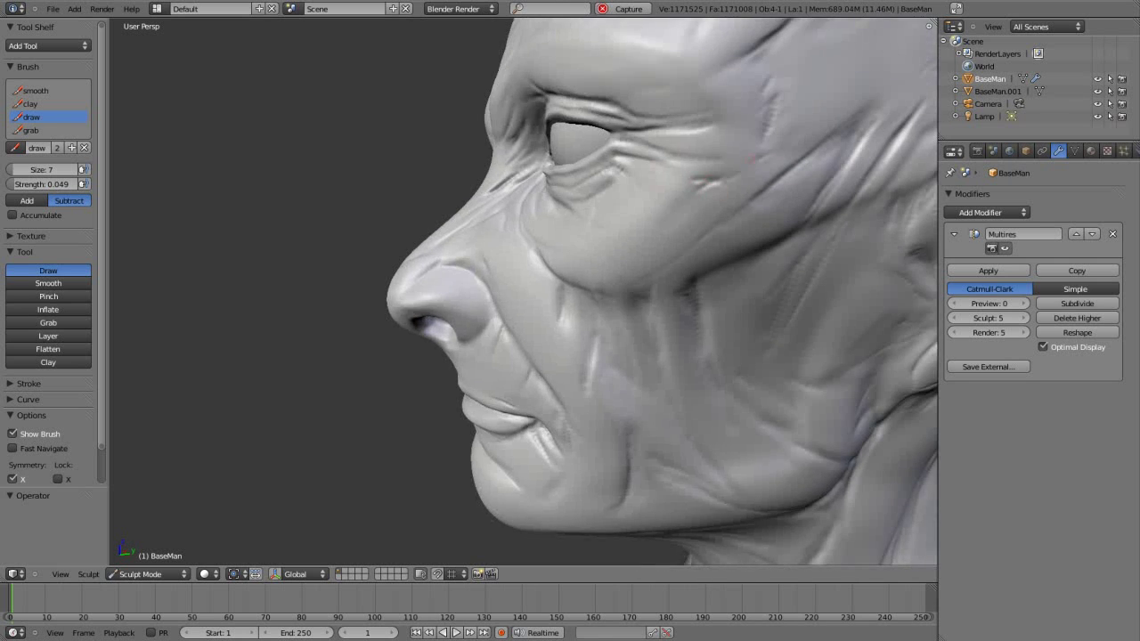
scroll(615, 463, "down", 4)
scroll(596, 445, "up", 2)
middle_click_drag(614, 463, 588, 419)
scroll(587, 418, "up", 2)
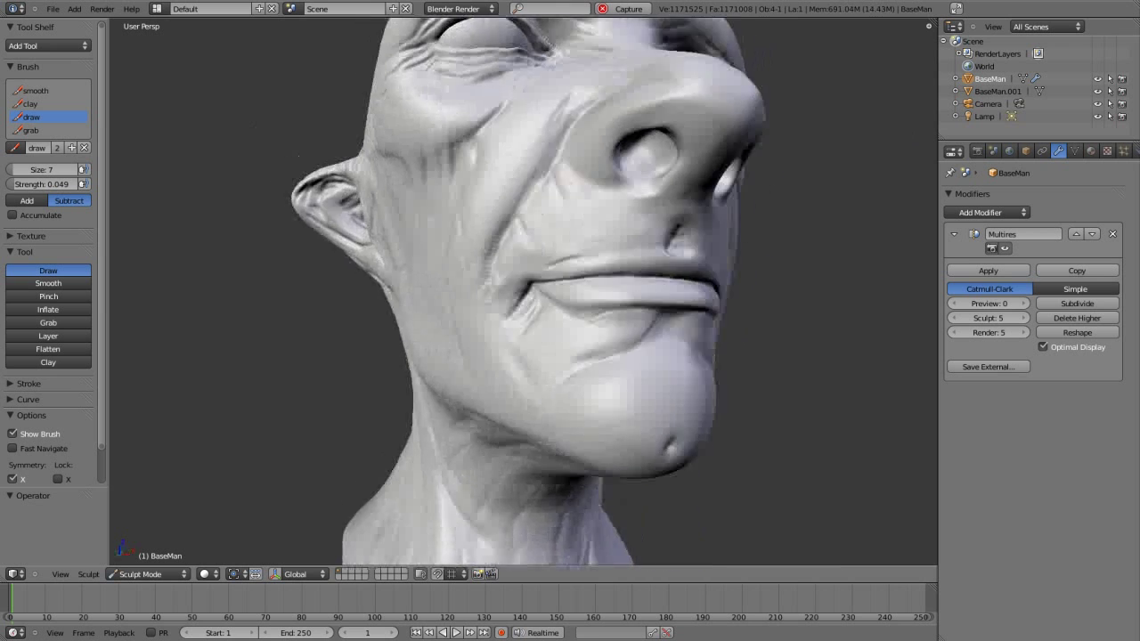
scroll(558, 267, "down", 3)
- Save the level-5 head sculpt over the existing file
middle_click_drag(558, 267, 559, 187)
key("ctrl+s")
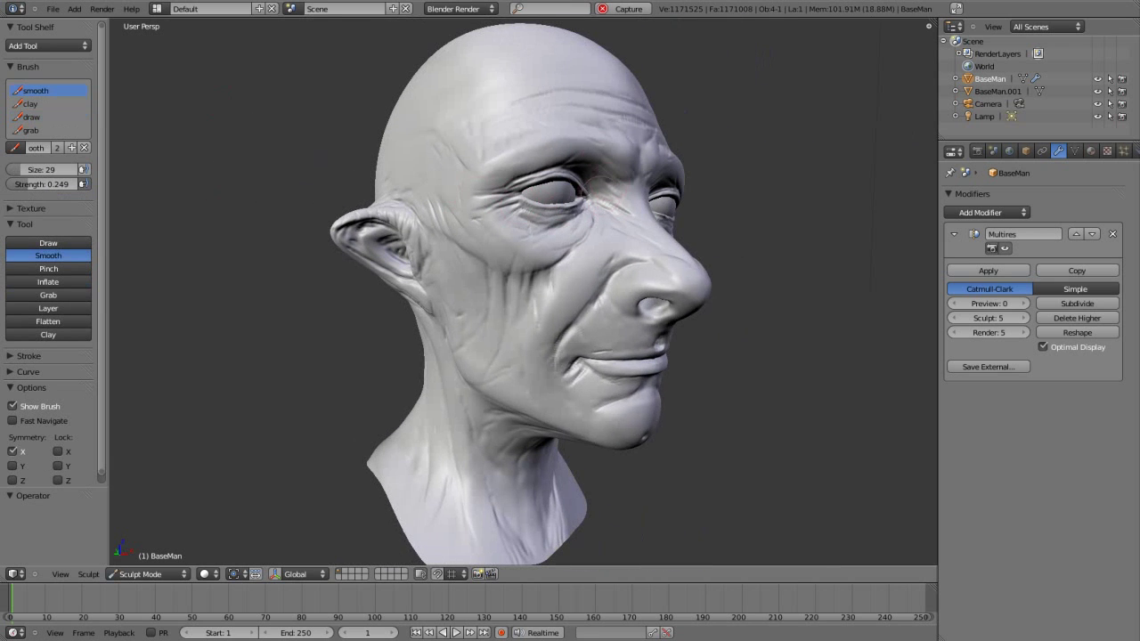
middle_click_drag(634, 102, 405, 325)
- Inspect the left profile and the layered folds at the back of the neck
scroll(405, 325, "up", 3)
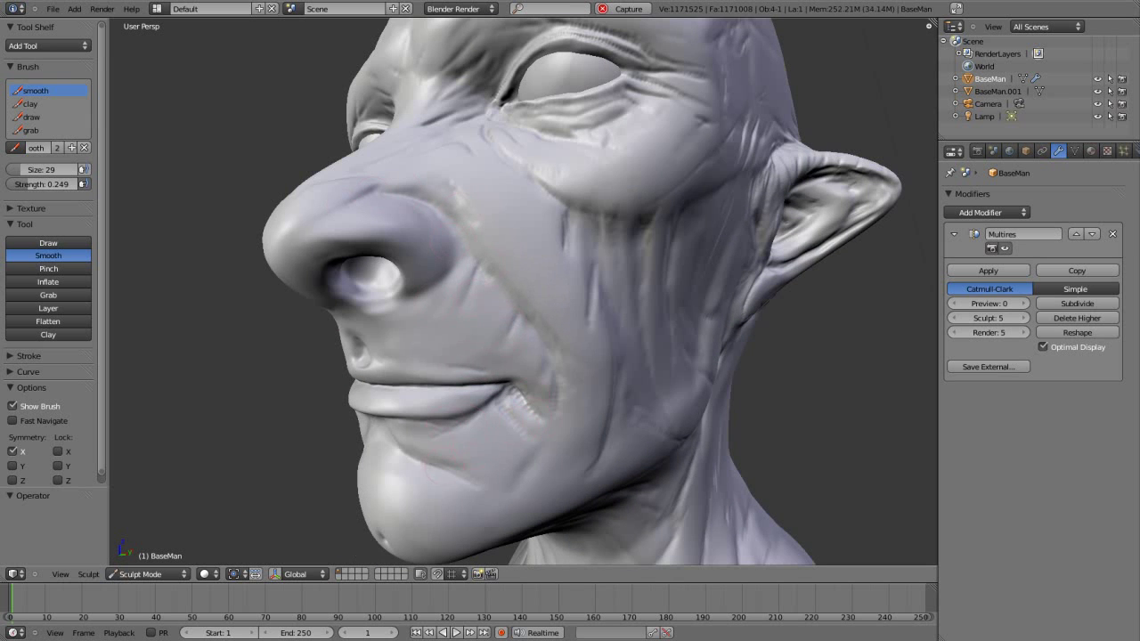
scroll(521, 178, "down", 2)
mouse_move(520, 178)
middle_mouse_down()
mouse_move(606, 211)
mouse_move(490, 175)
middle_mouse_up()
scroll(605, 211, "up", 2)
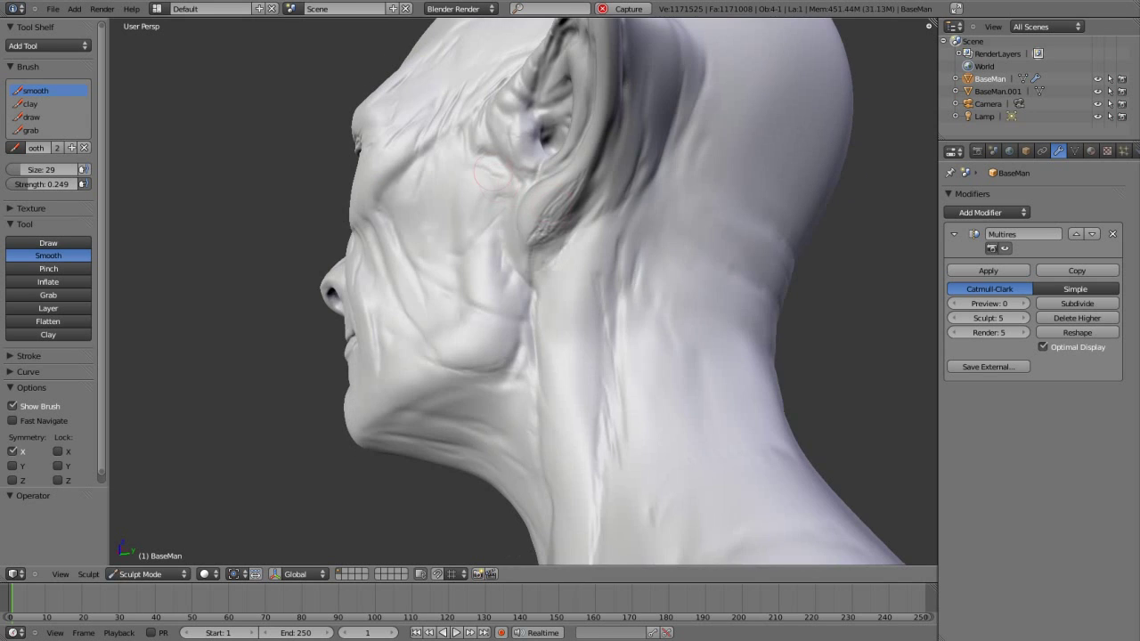
mouse_move(623, 356)
middle_mouse_down()
mouse_move(543, 352)
mouse_move(362, 210)
mouse_move(494, 168)
mouse_move(561, 198)
middle_mouse_up()
scroll(361, 212, "down", 5)
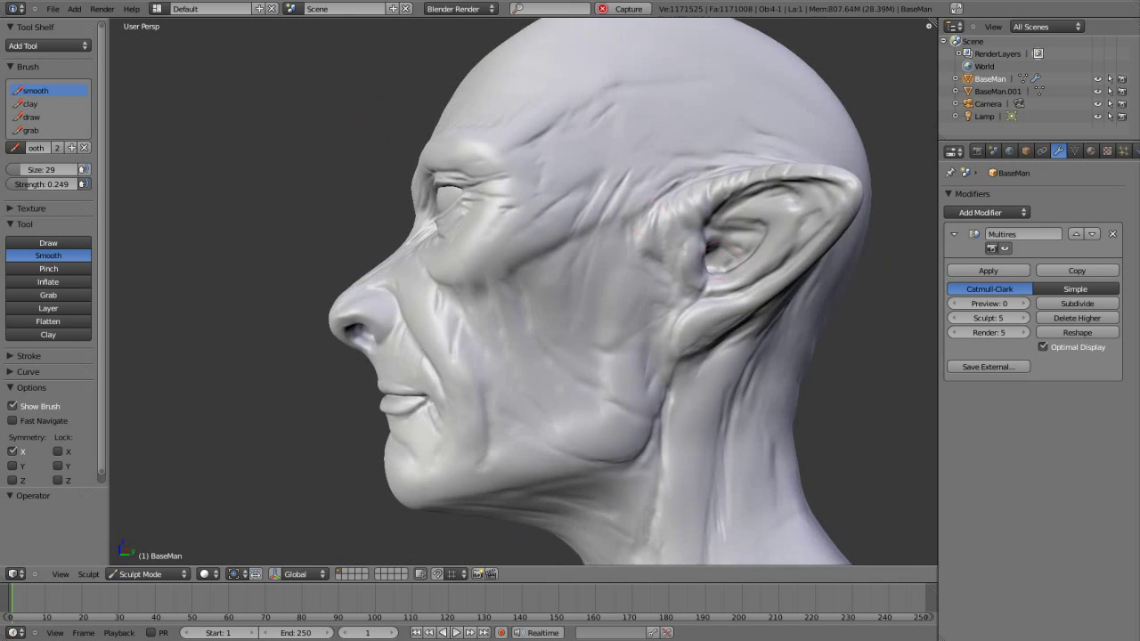
scroll(576, 207, "down", 2)
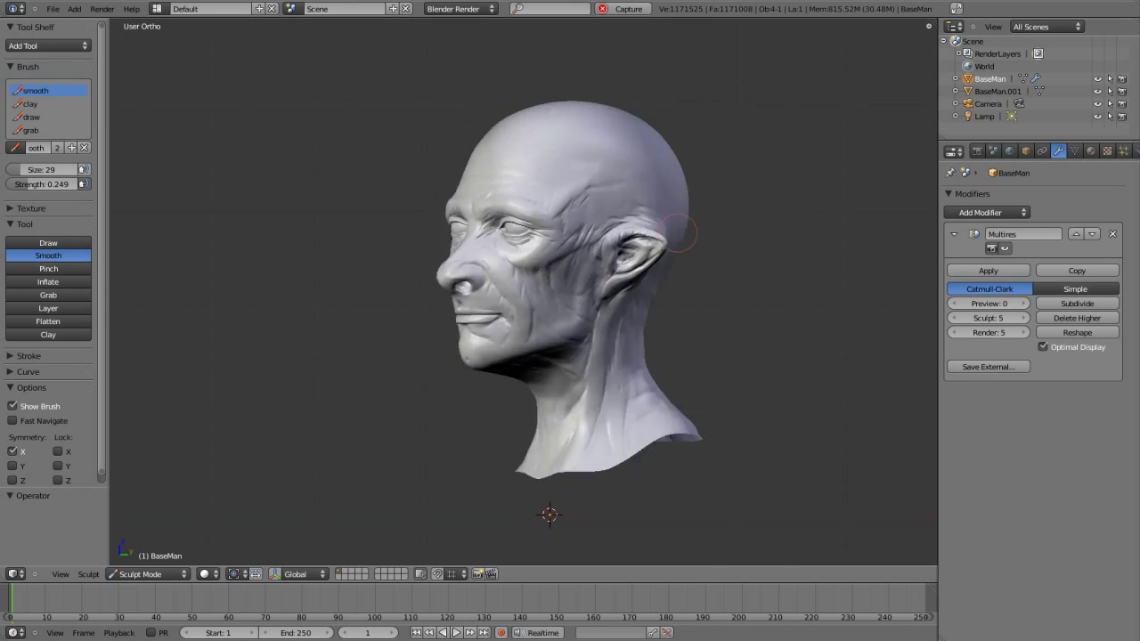